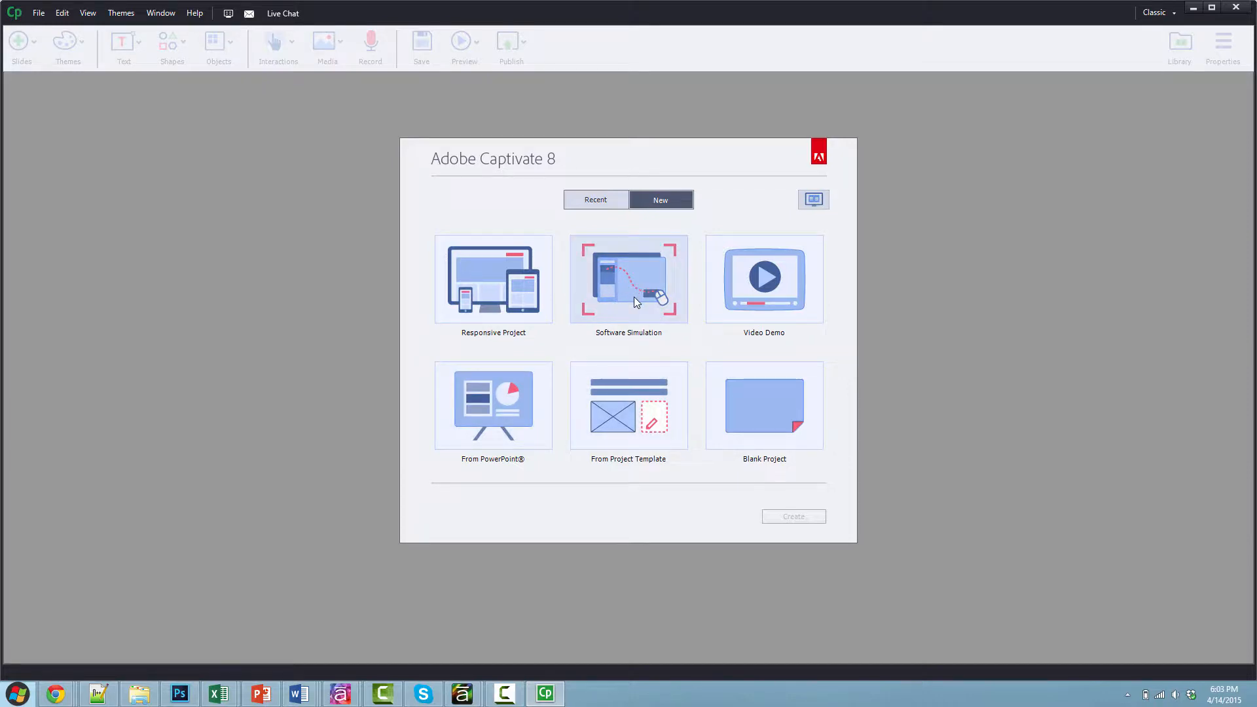
Create a new Responsive Project.
left_click(485, 284)
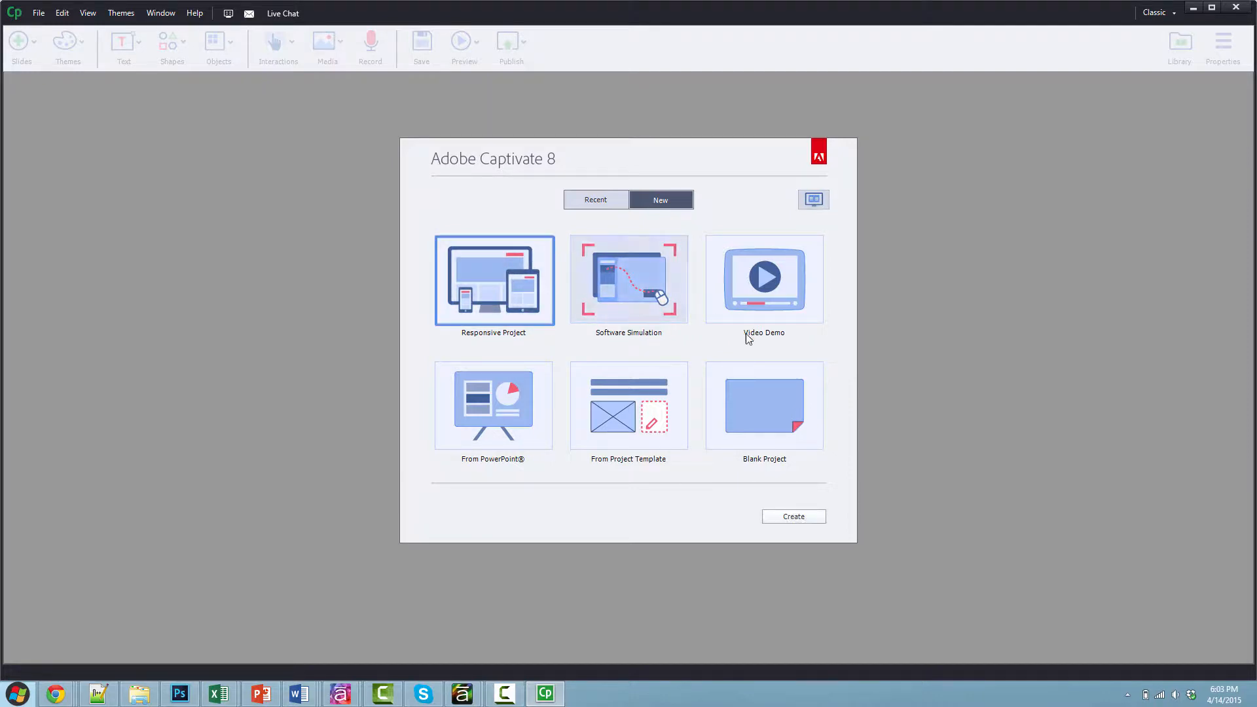
left_click(794, 517)
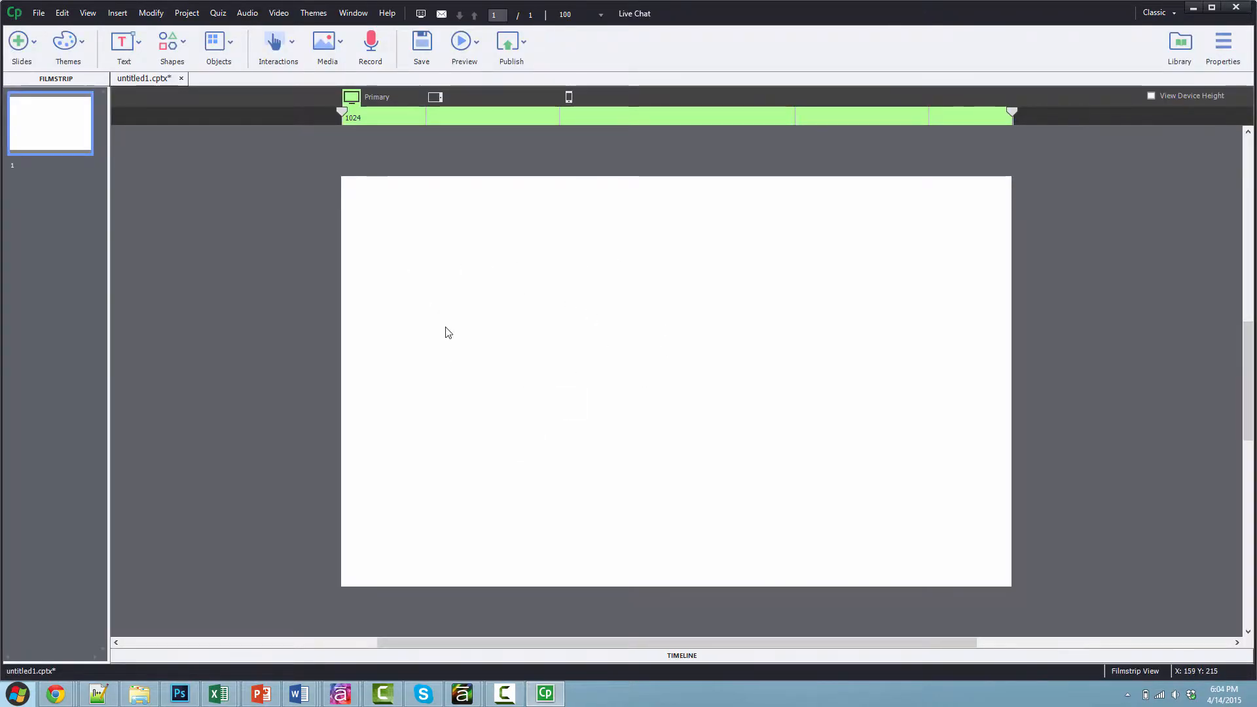
Look through the blank slide's Tablet, Mobile and Primary views to compare their layouts.
left_click(436, 98)
left_click(569, 99)
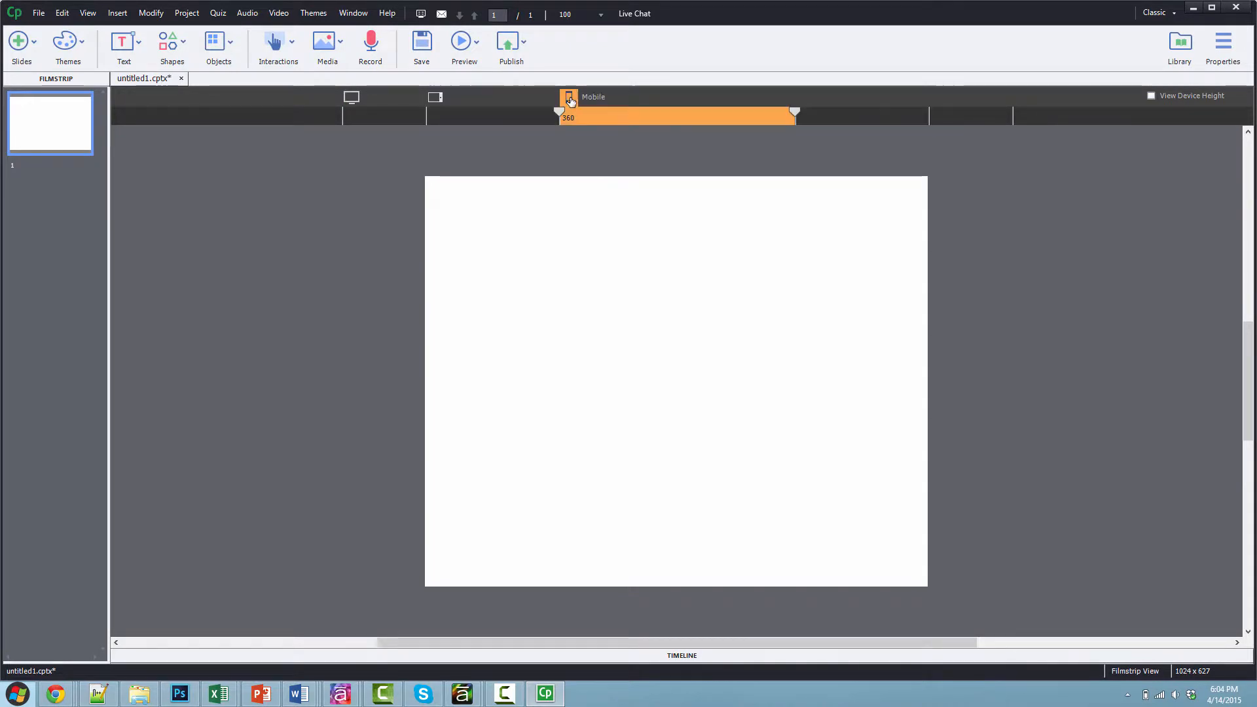
left_click(436, 98)
left_click(387, 101)
left_click(435, 97)
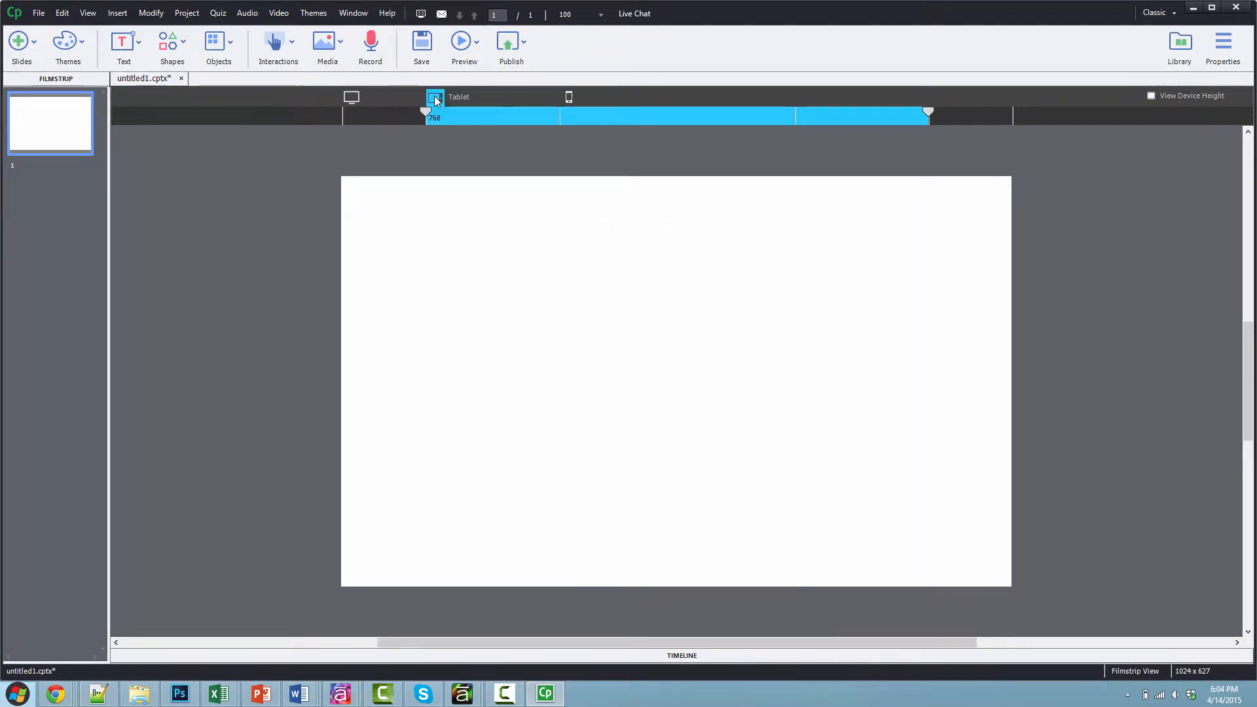
Show the device height in the Mobile view and increase it to about 567 px.
left_click(569, 98)
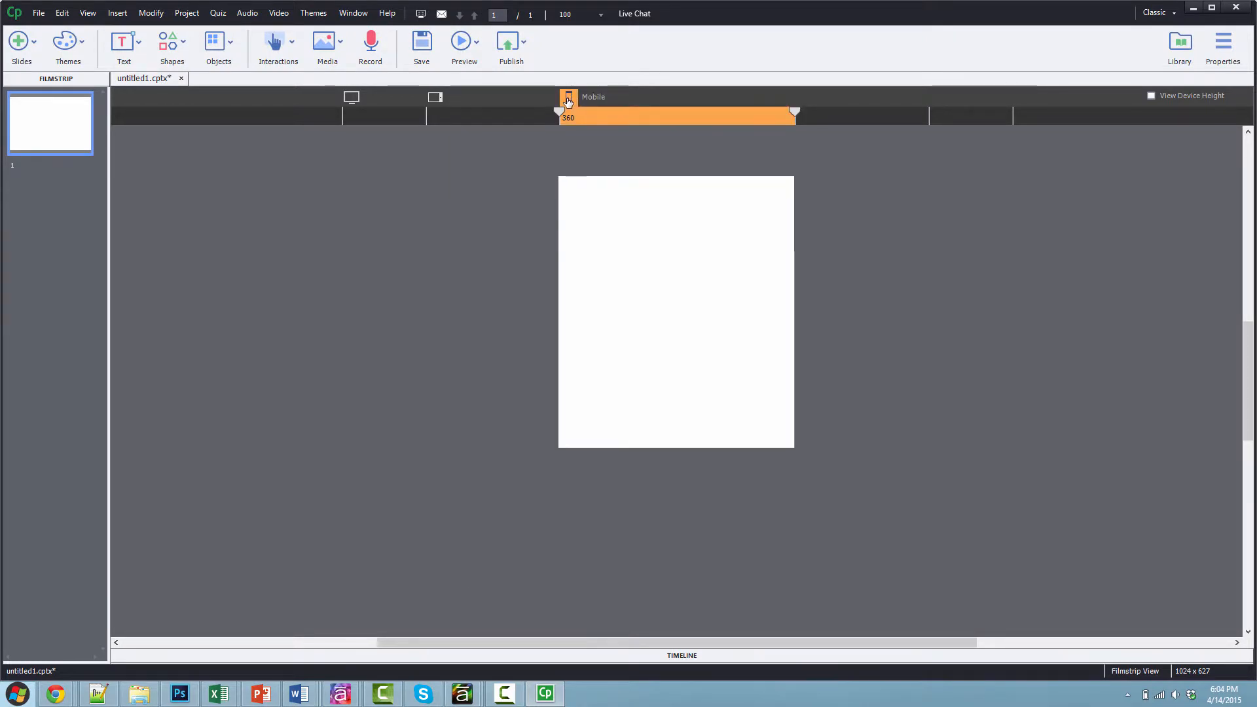
left_click(1151, 96)
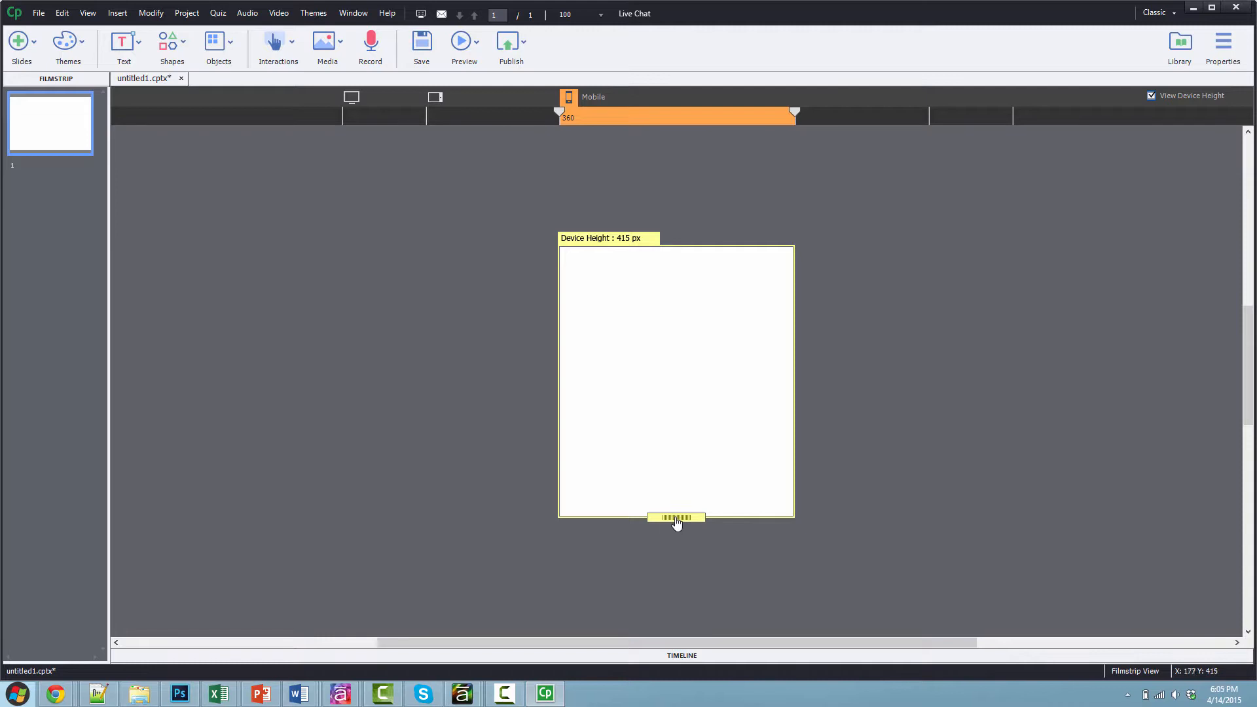
left_click_drag(674, 521, 683, 623)
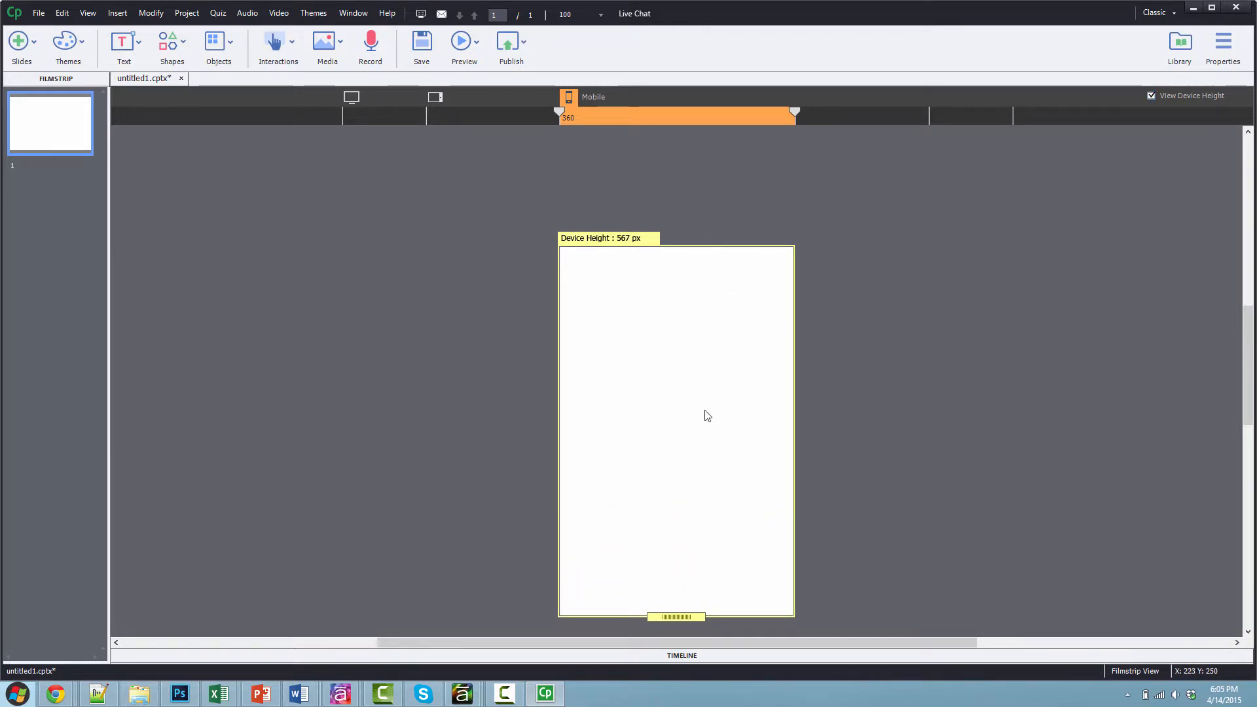
Reduce the device height of the Tablet view to about 464 px.
left_click(437, 99)
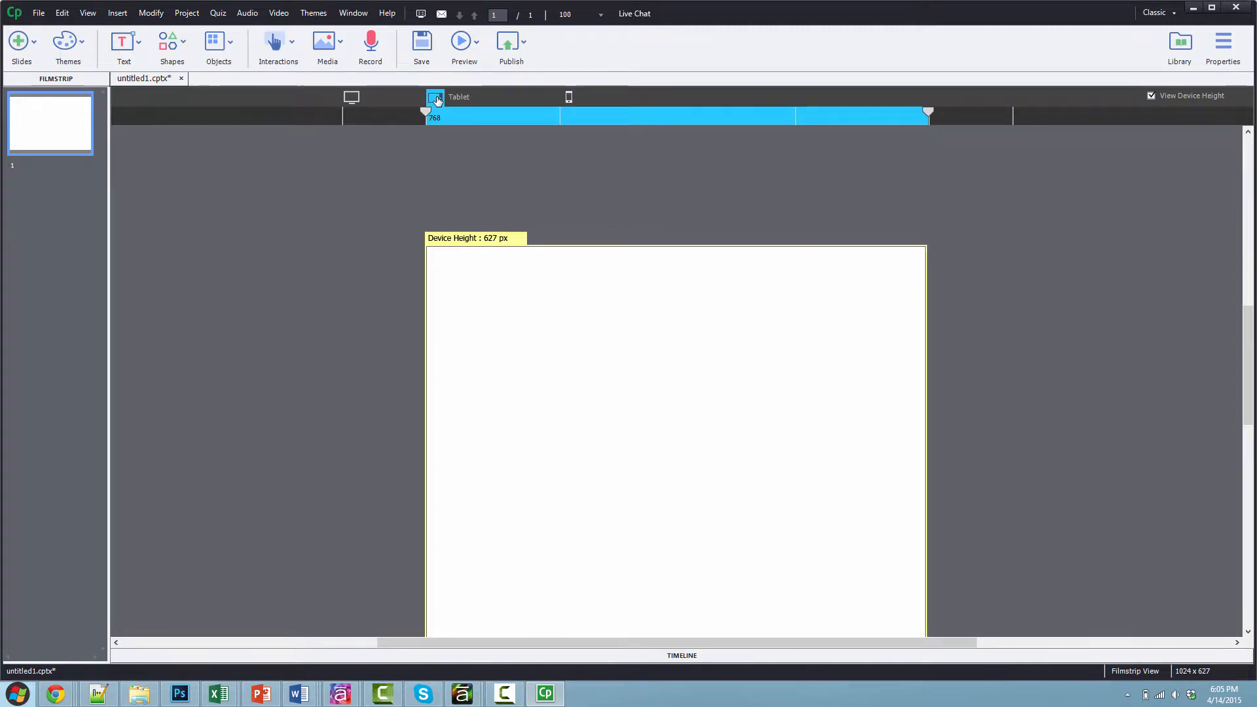
scroll(1196, 301, "down", 1)
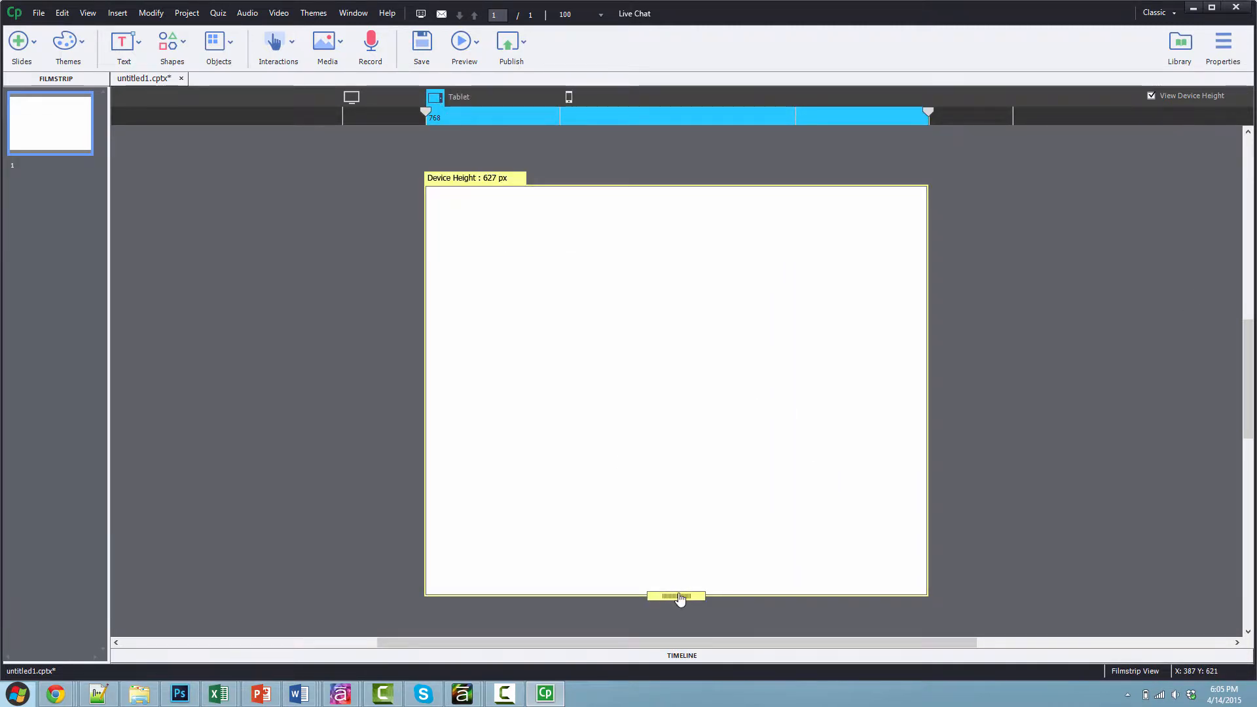
left_click_drag(681, 598, 681, 479)
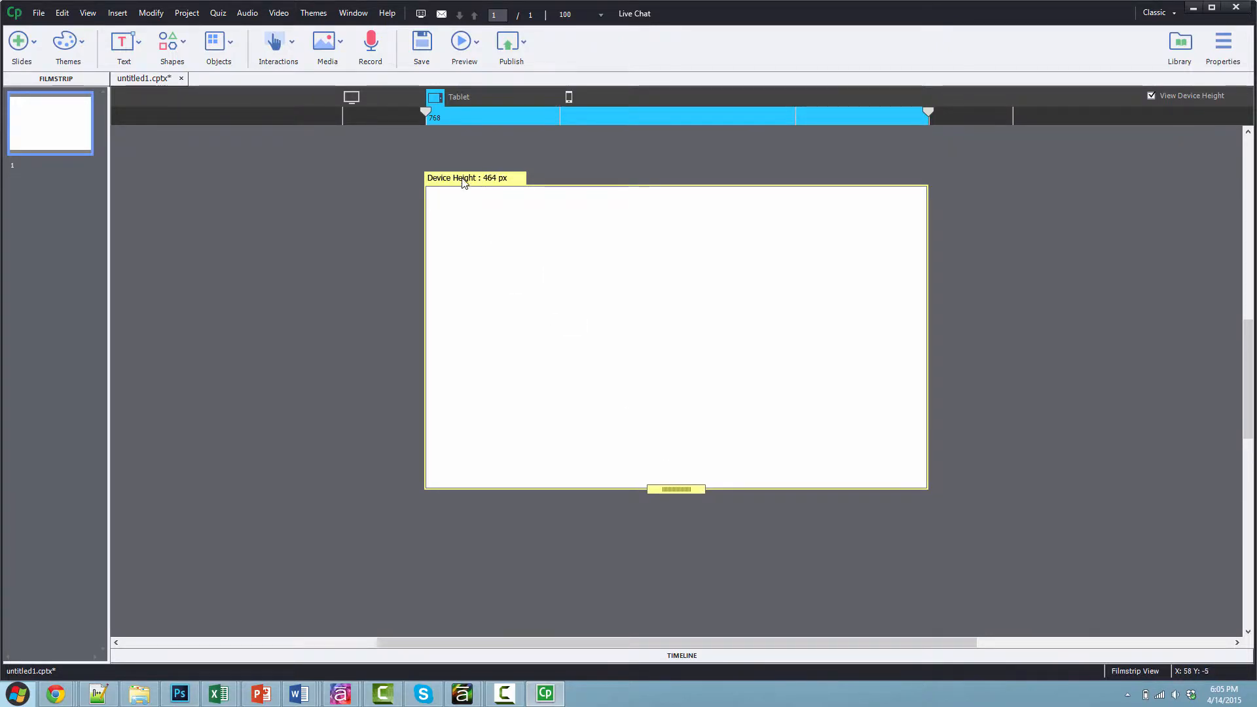
Widen the Mobile view's breakpoint to about 410 px.
left_click(569, 98)
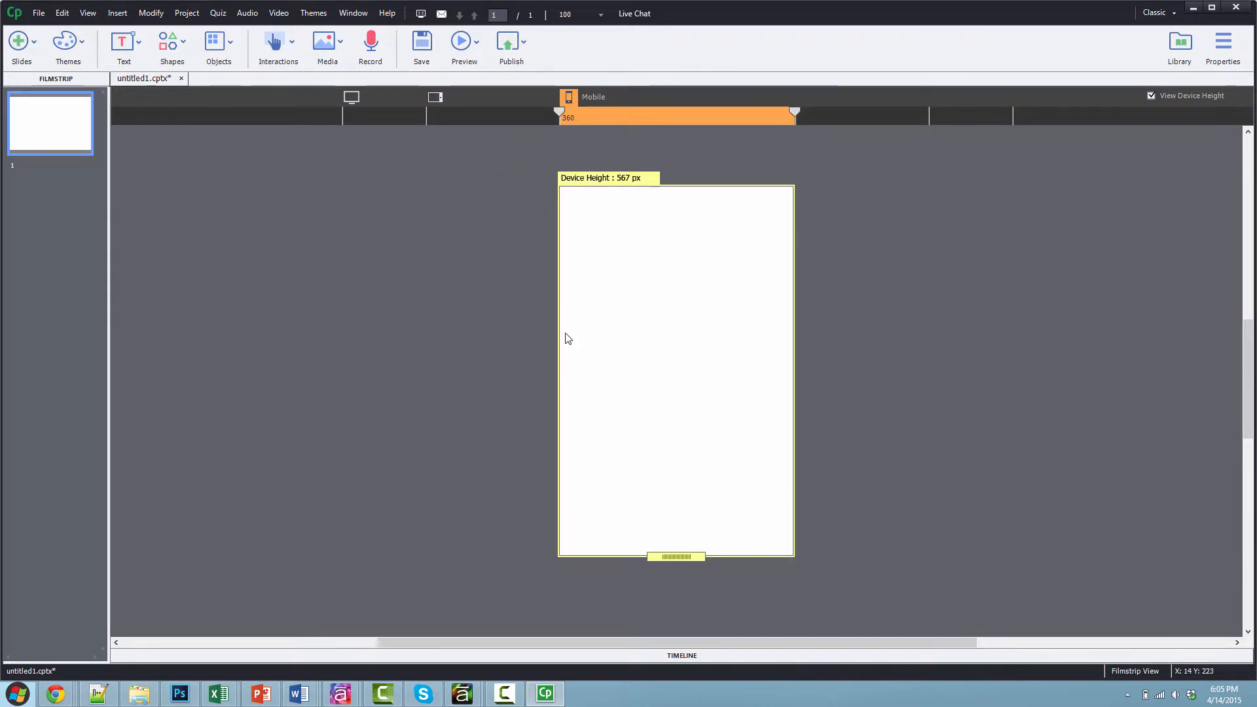
mouse_move(558, 112)
left_mouse_down()
mouse_move(516, 122)
mouse_move(542, 112)
left_mouse_up()
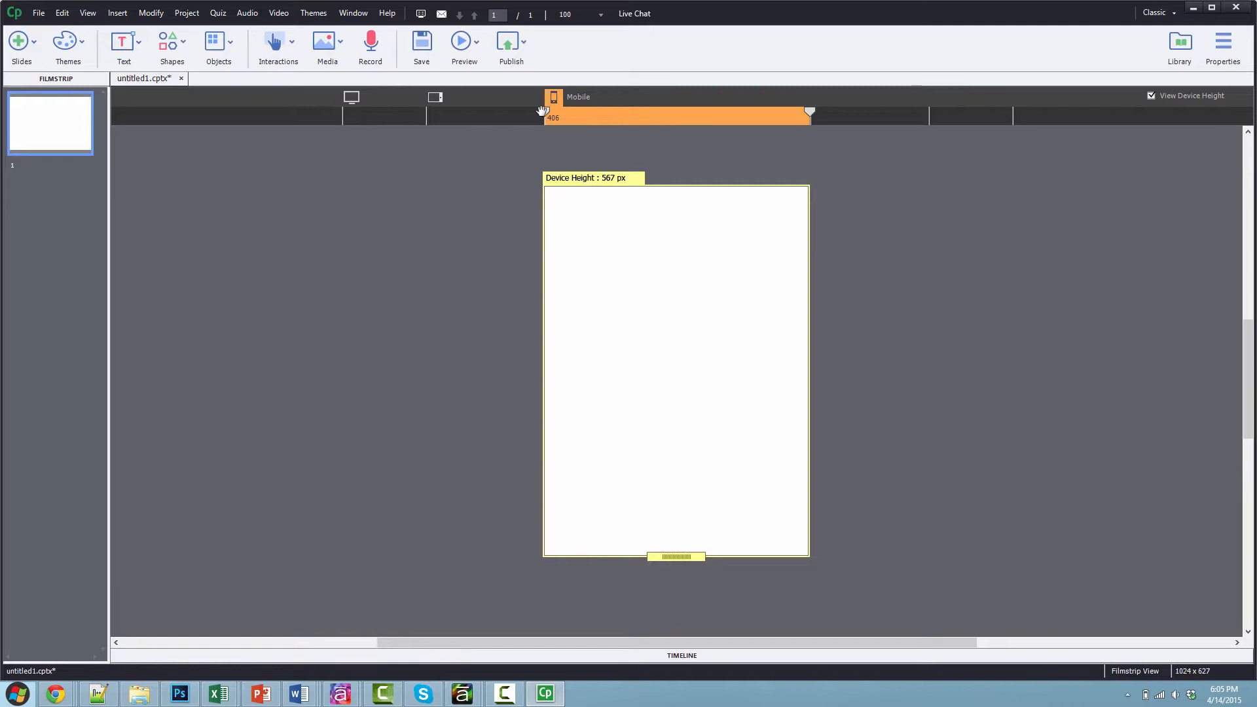
left_click_drag(545, 111, 543, 111)
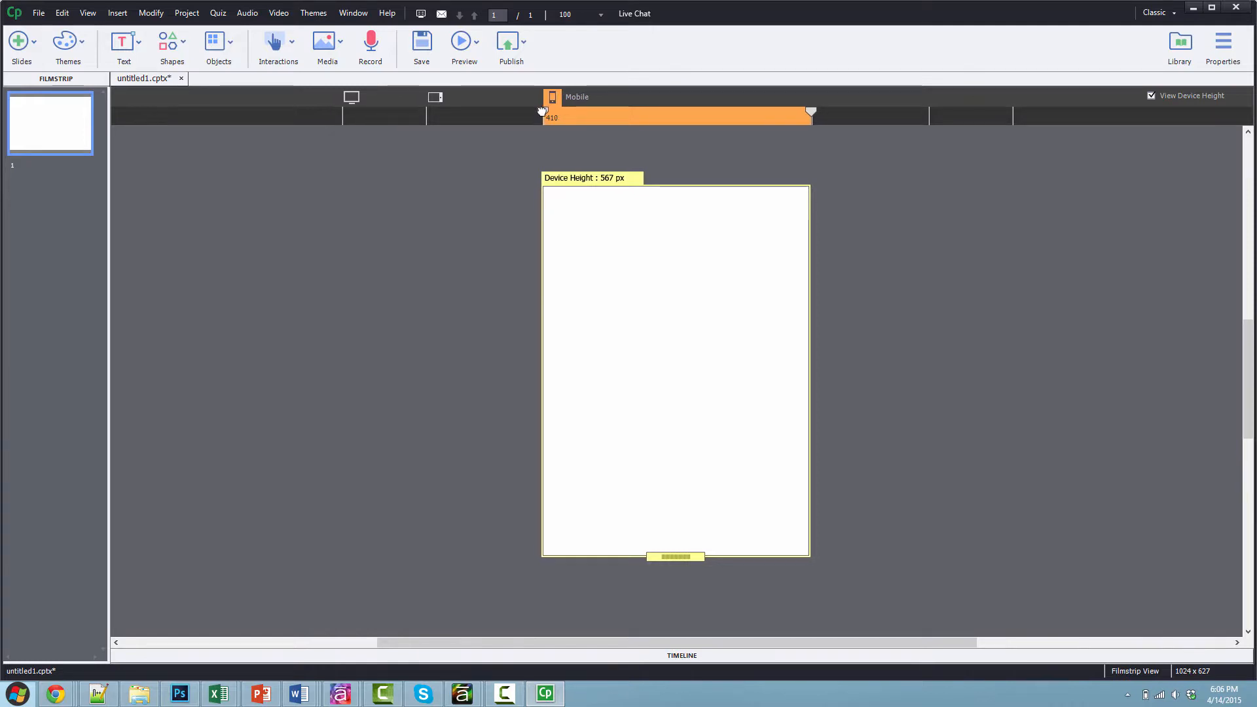
Draw a rectangle smart shape of about 969 by 258 px across the upper part of the slide in the Primary view.
left_click(351, 98)
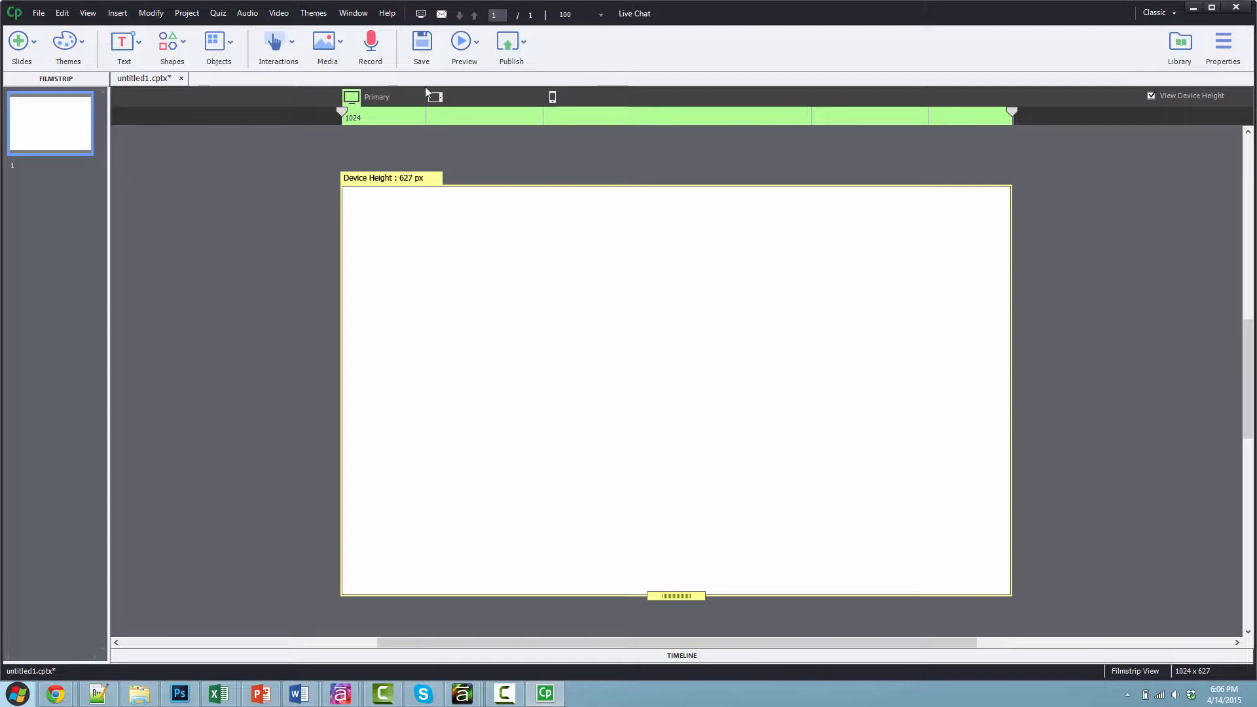
left_click(172, 43)
left_click(252, 136)
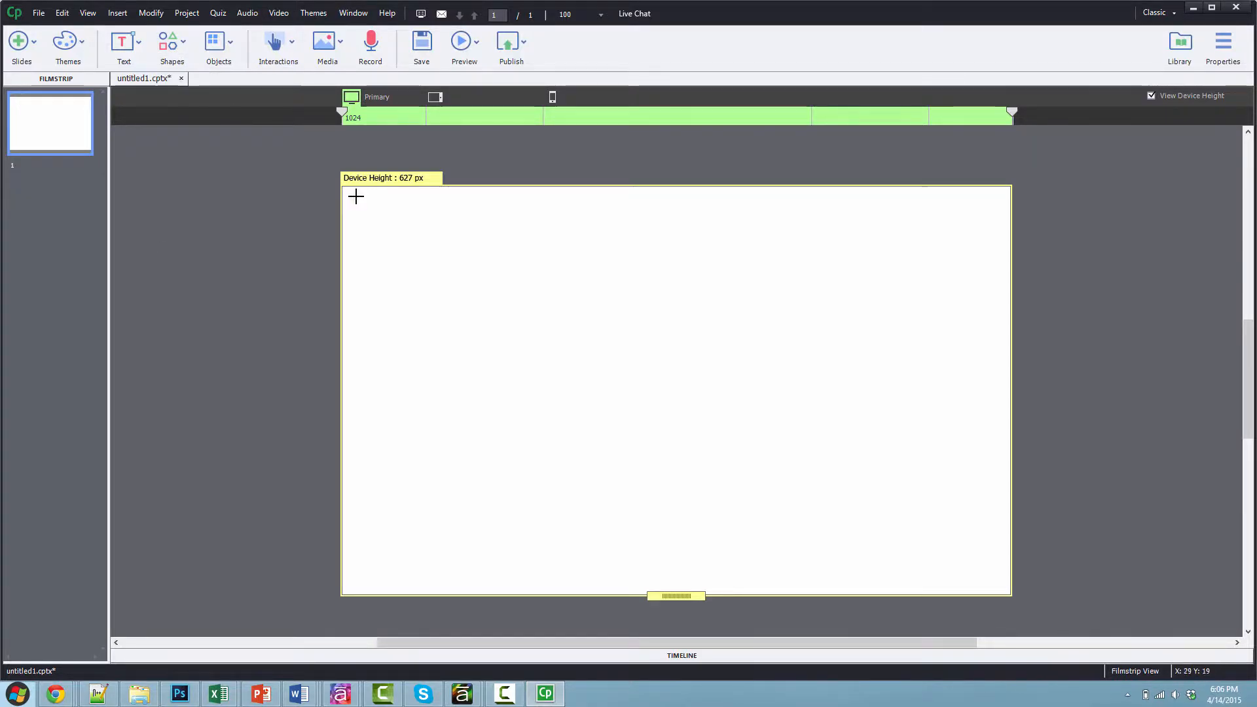
left_click_drag(357, 197, 992, 368)
Change the rectangle's fill to a solid dark red.
left_click(1224, 46)
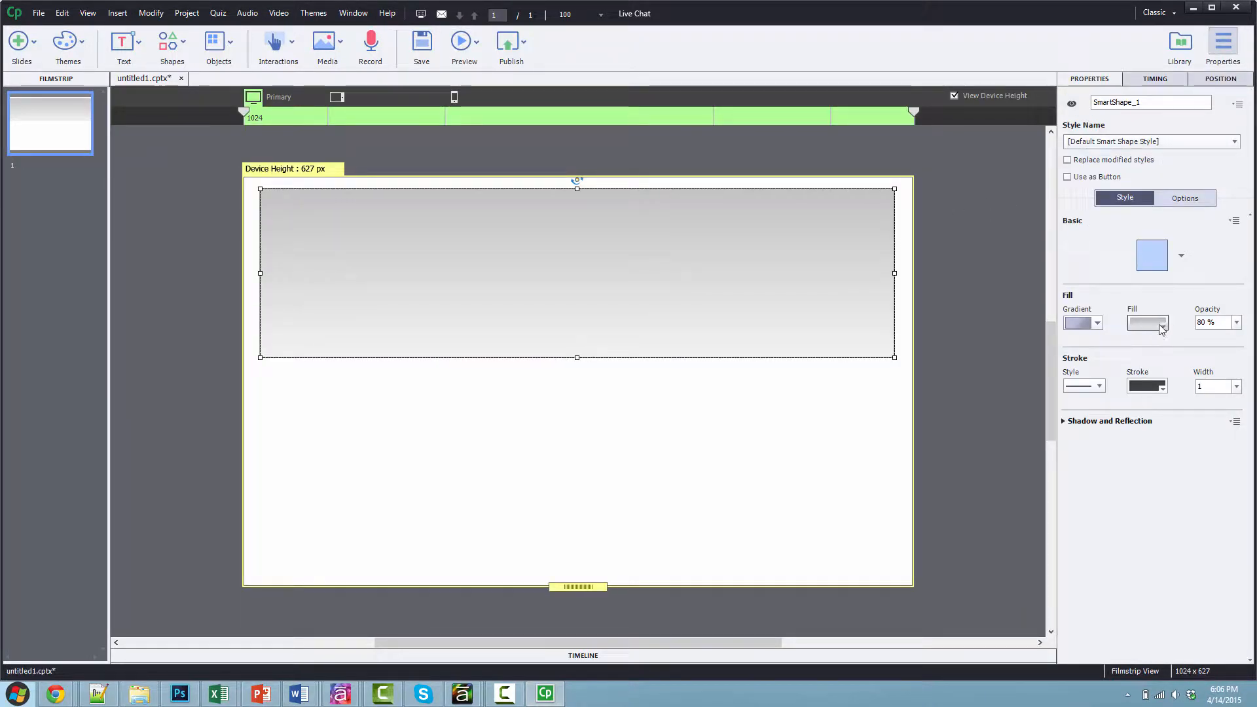
left_click(1162, 326)
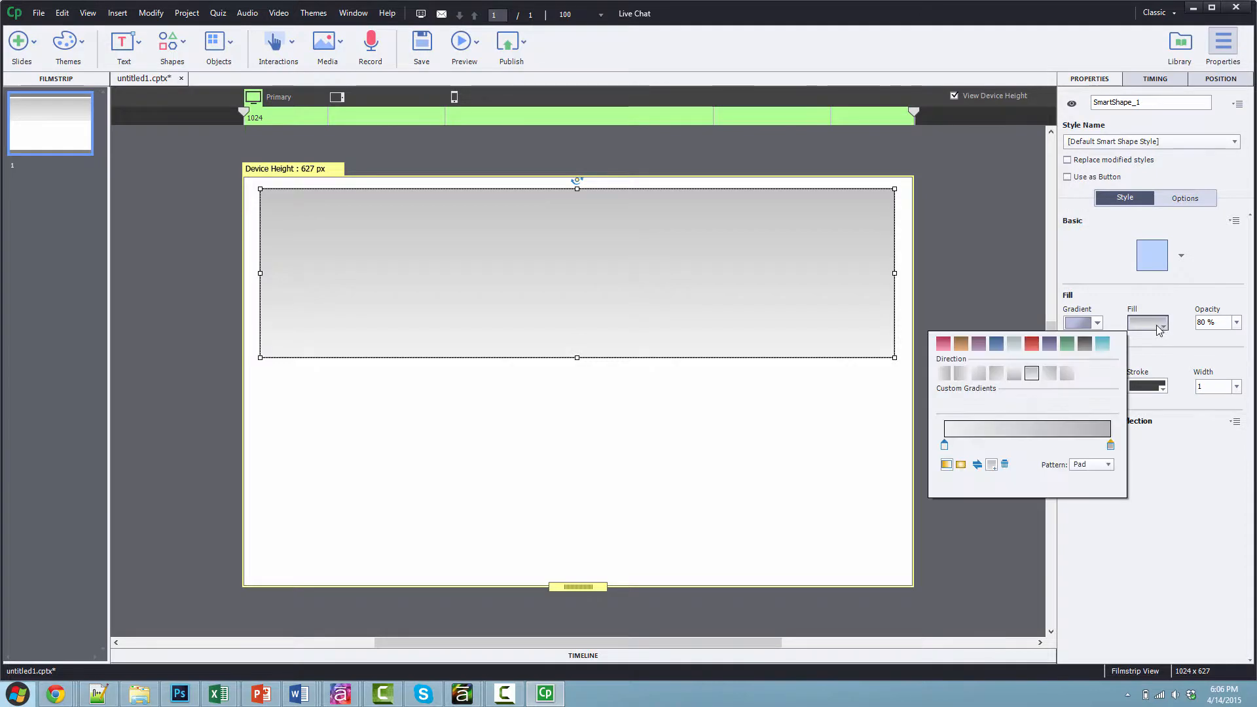
left_click(1032, 345)
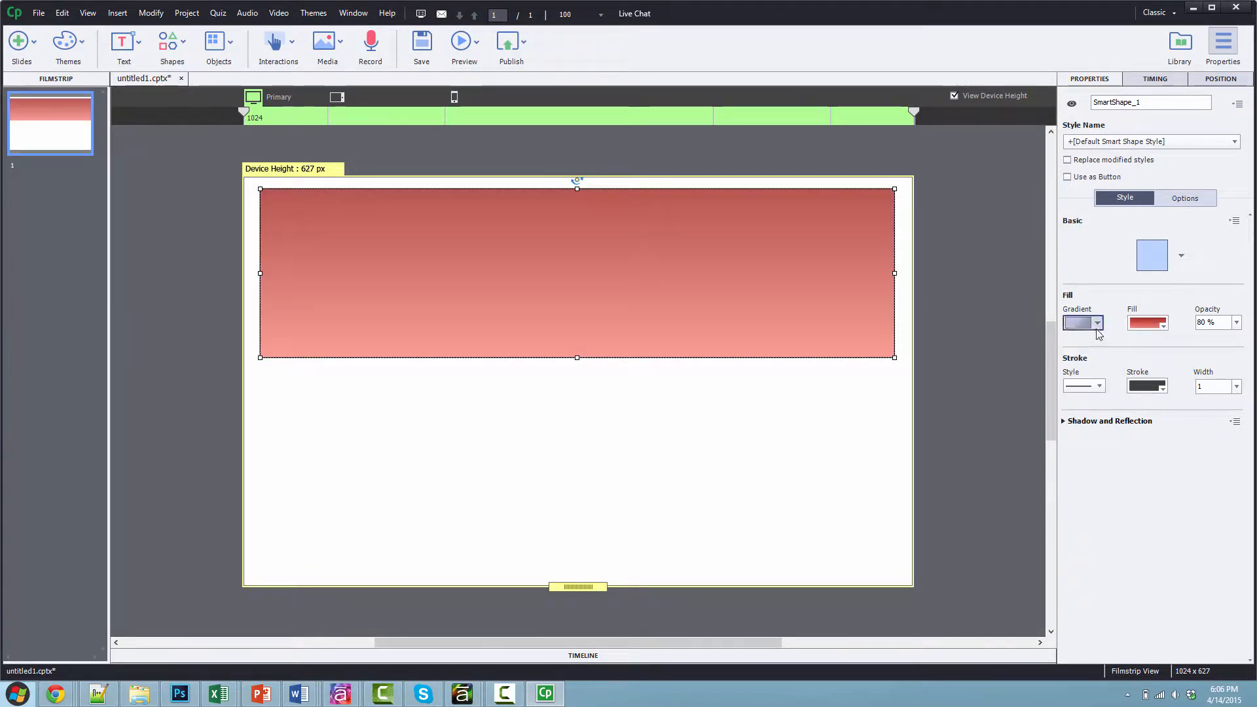
left_click(1098, 323)
left_click(1081, 341)
left_click(1156, 325)
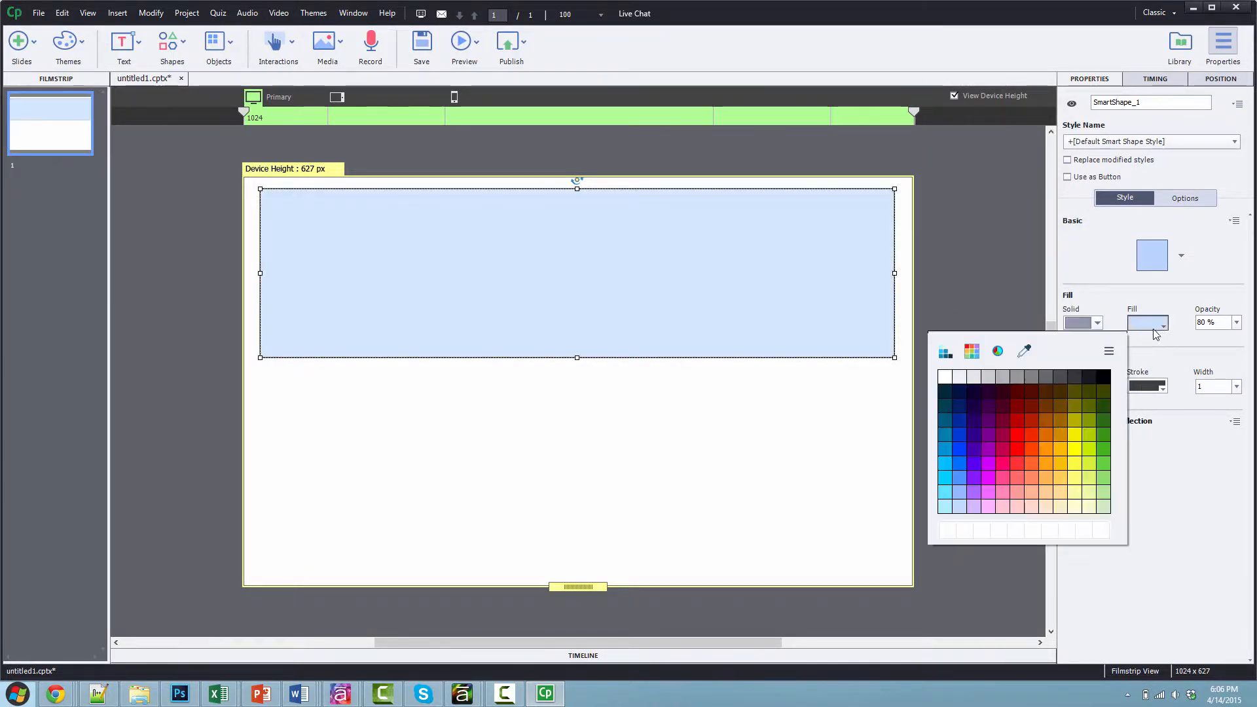
left_click(1016, 420)
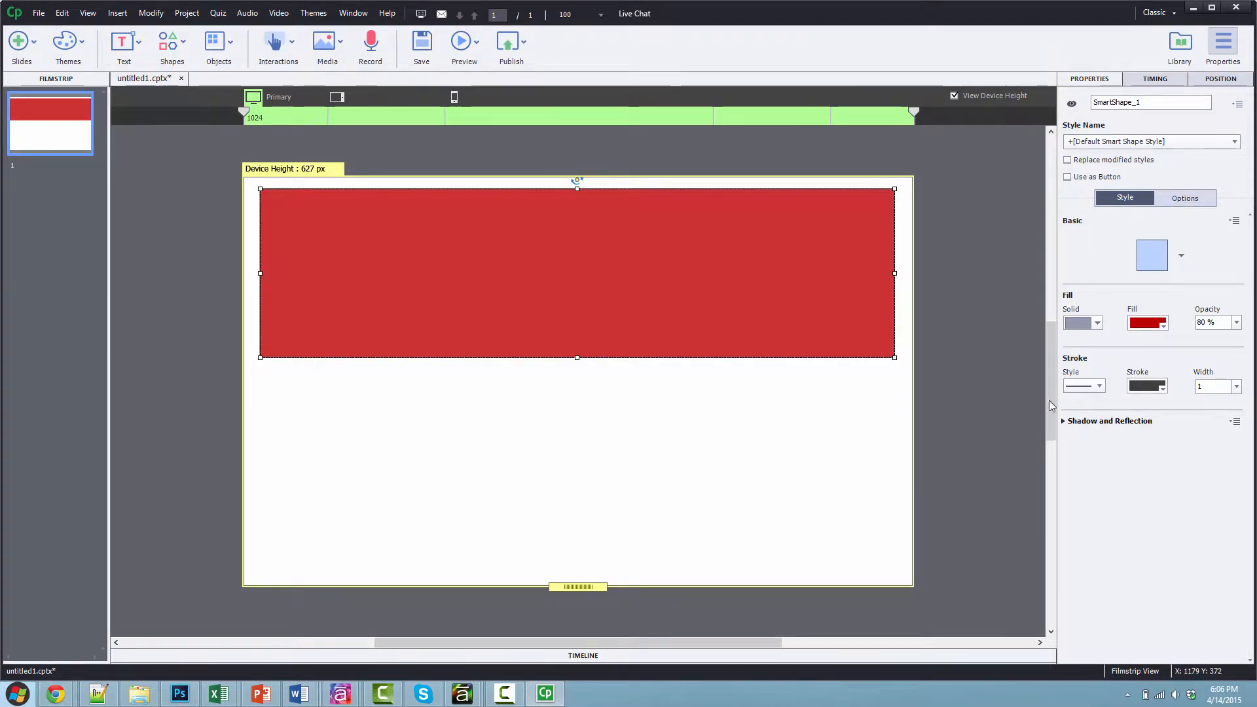
Set the rectangle's fill opacity to 100 % and its stroke width to 0.
left_click(1237, 323)
left_click(1226, 482)
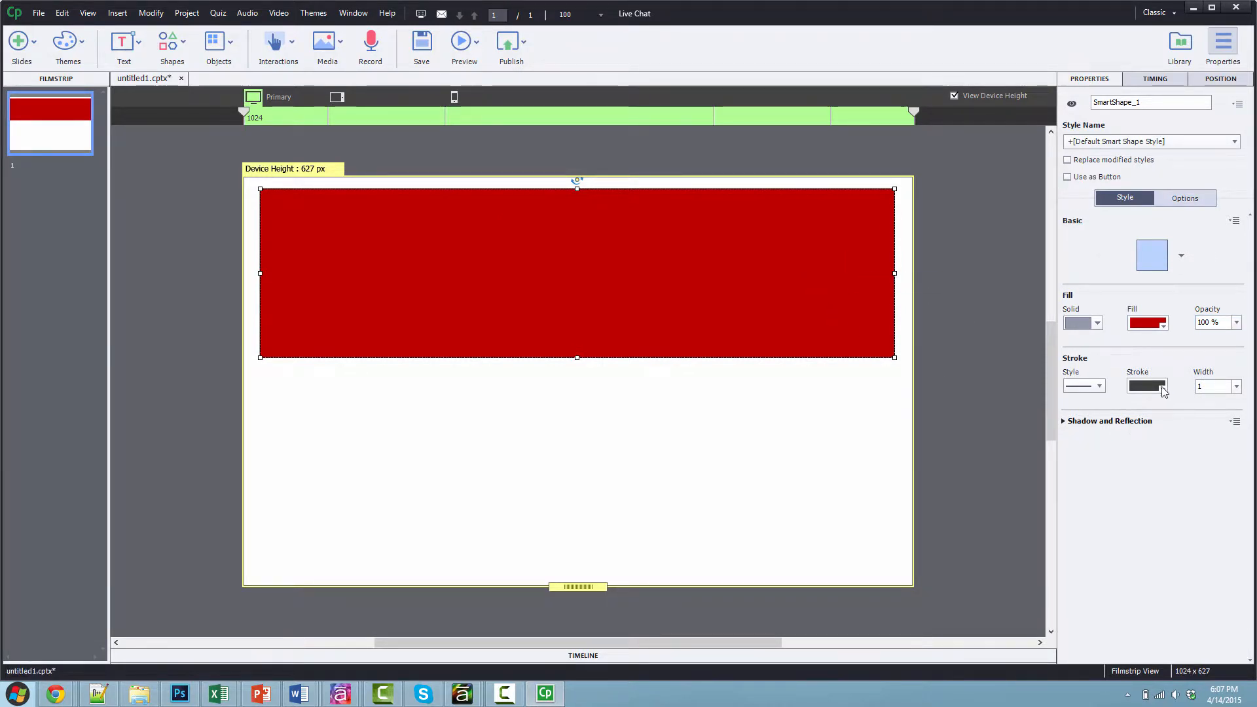
left_click(1236, 386)
left_click(1230, 406)
left_click(219, 379)
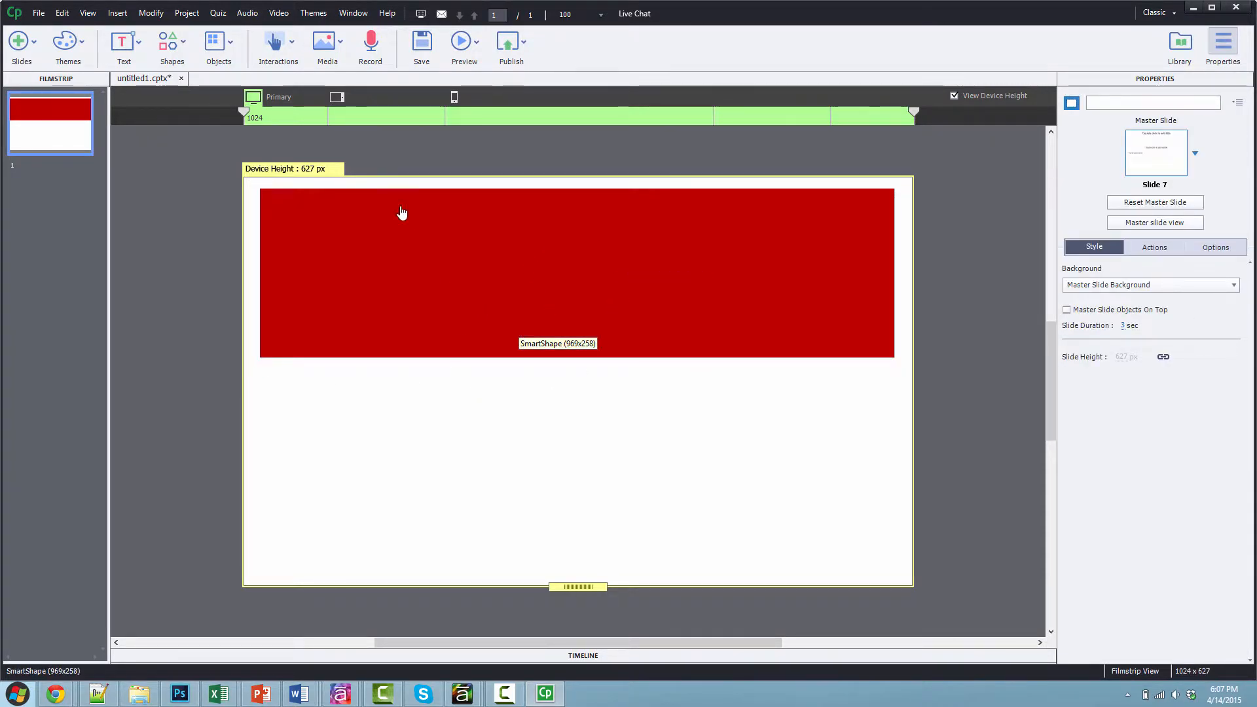
Check how the red rectangle scales in the Tablet and Mobile views, and return to the Primary view.
left_click(336, 97)
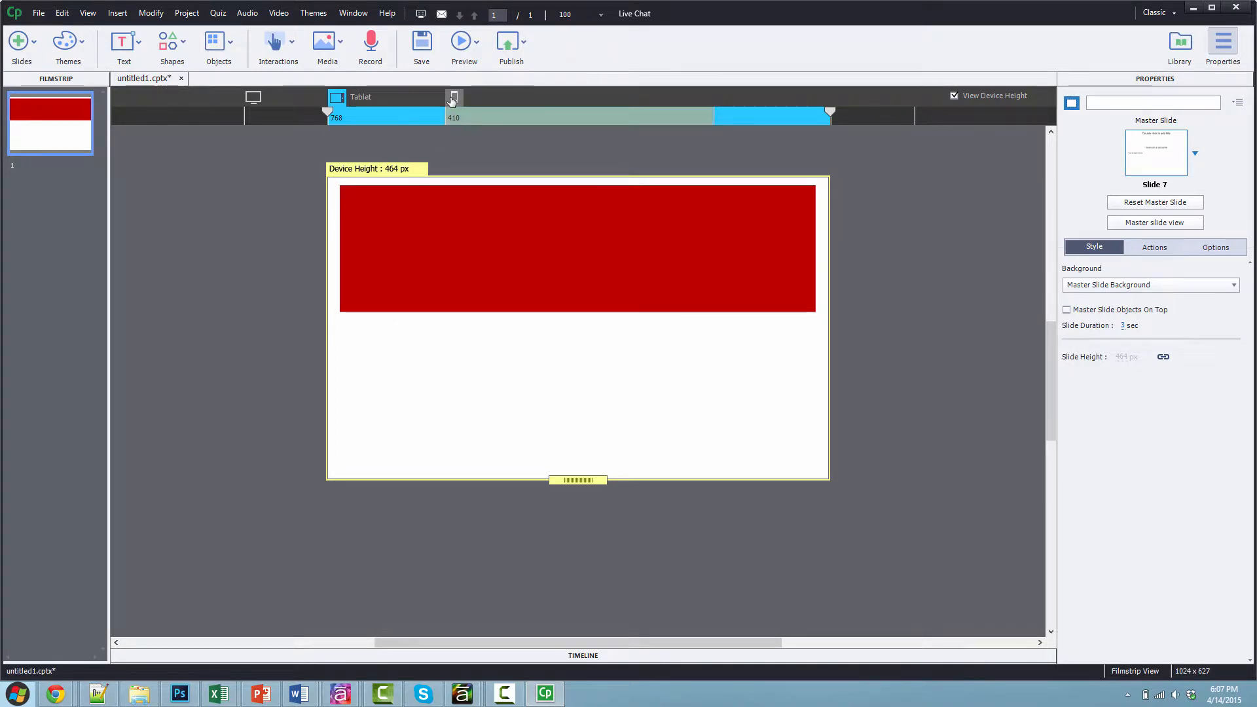
left_click(451, 100)
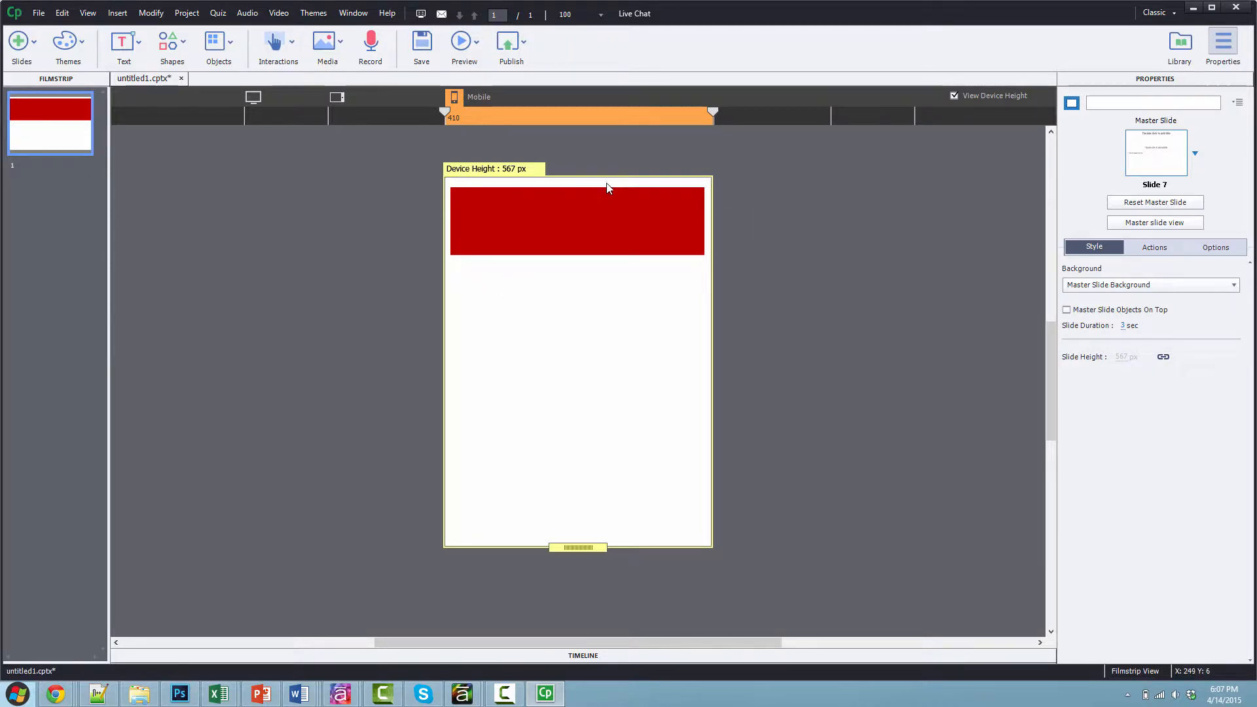
left_click(253, 97)
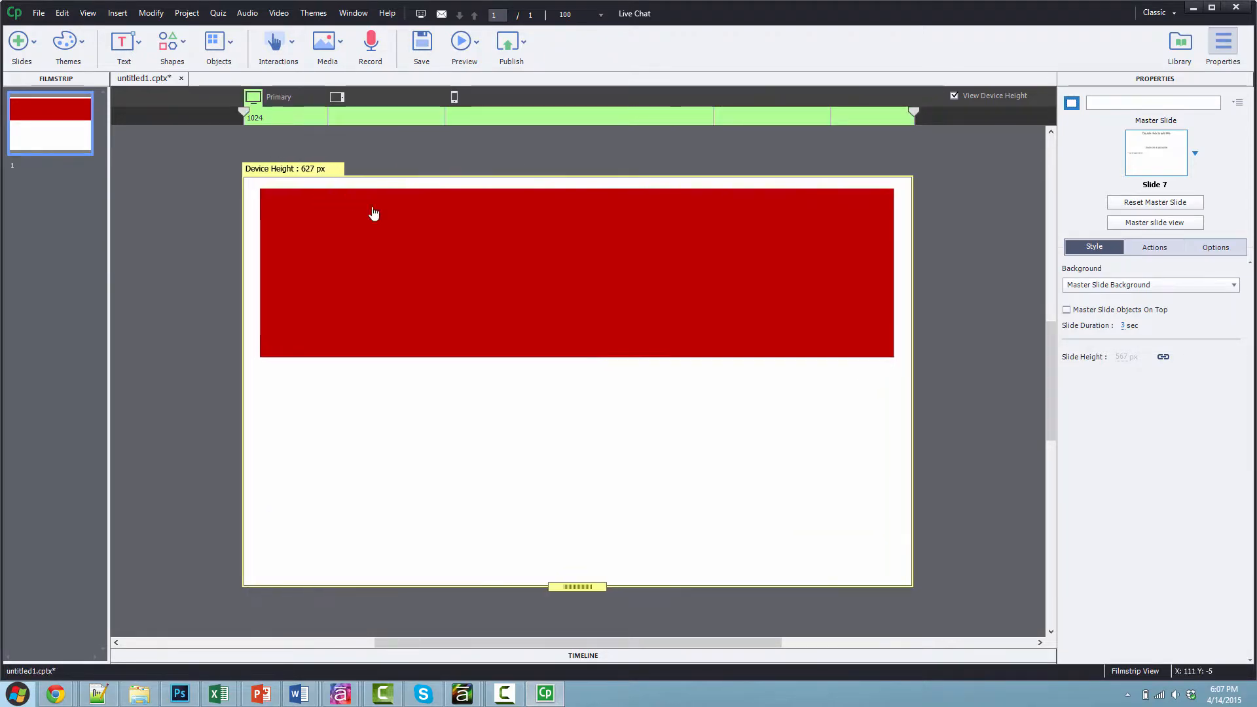
Add the text "This is text." inside the red rectangle.
right_click(468, 251)
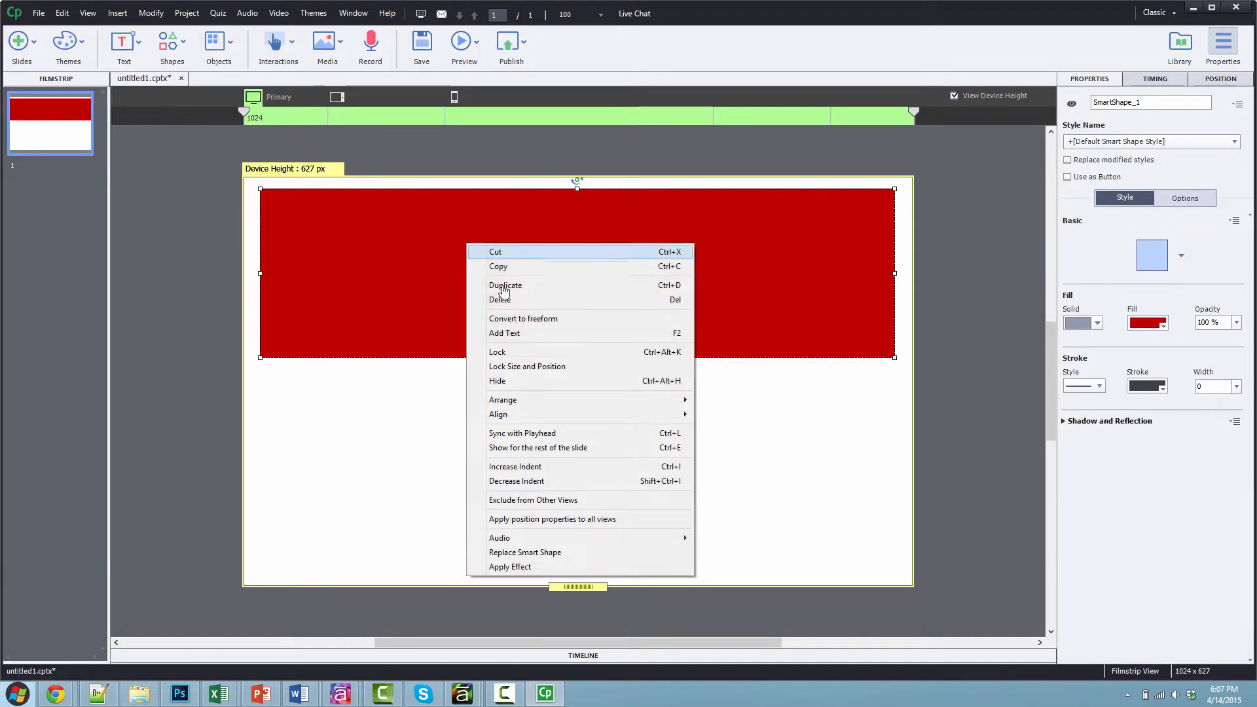
left_click(517, 334)
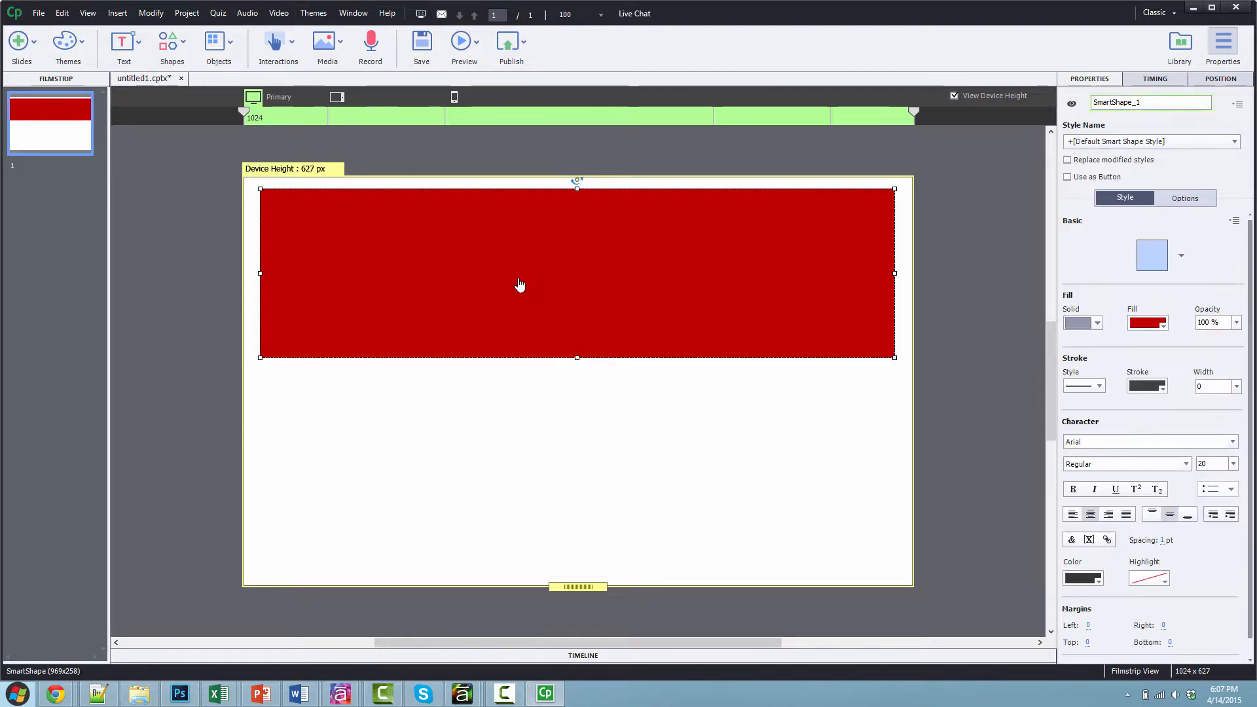
type("This is tex")
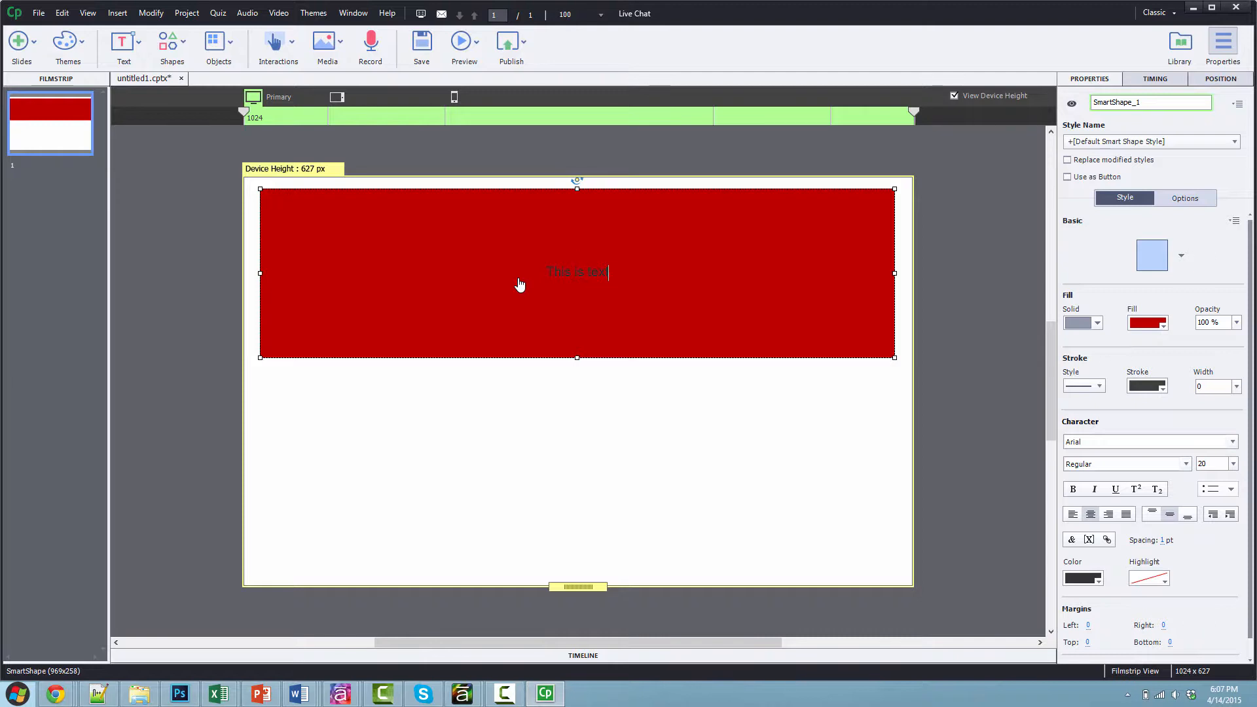
type("t")
Format all of the rectangle's text in white at font size 48.
key("ctrl+a")
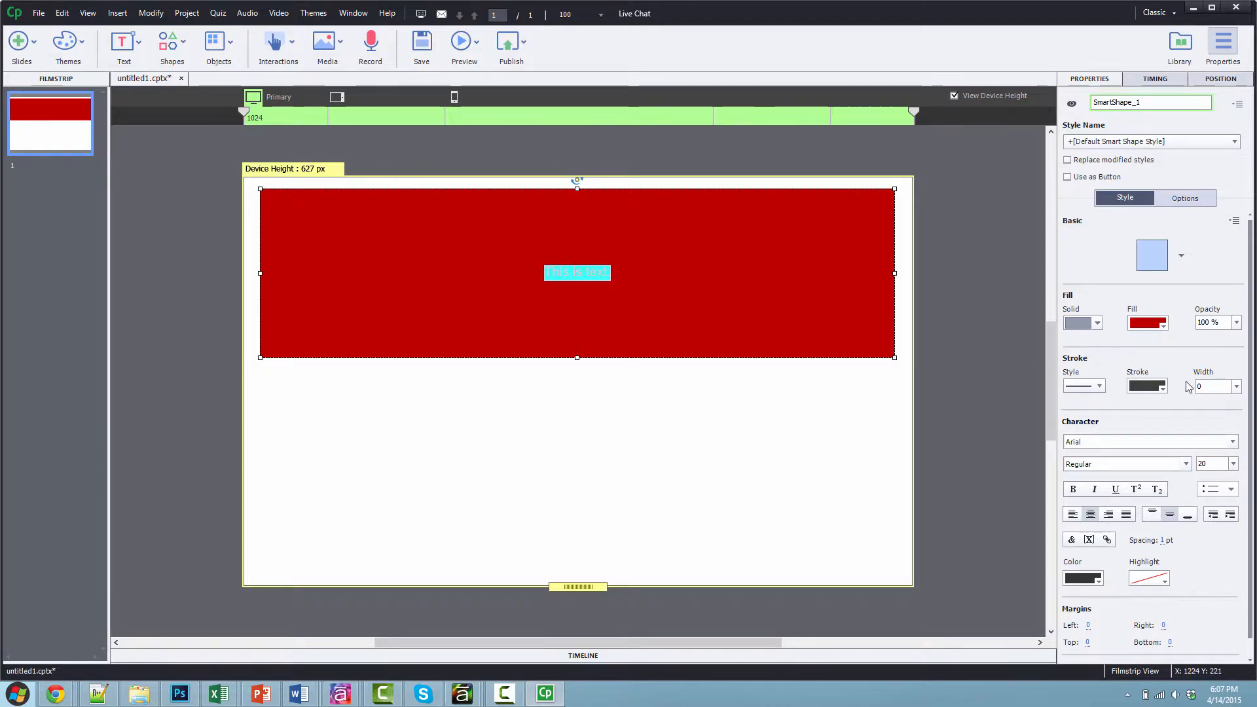
left_click(1098, 581)
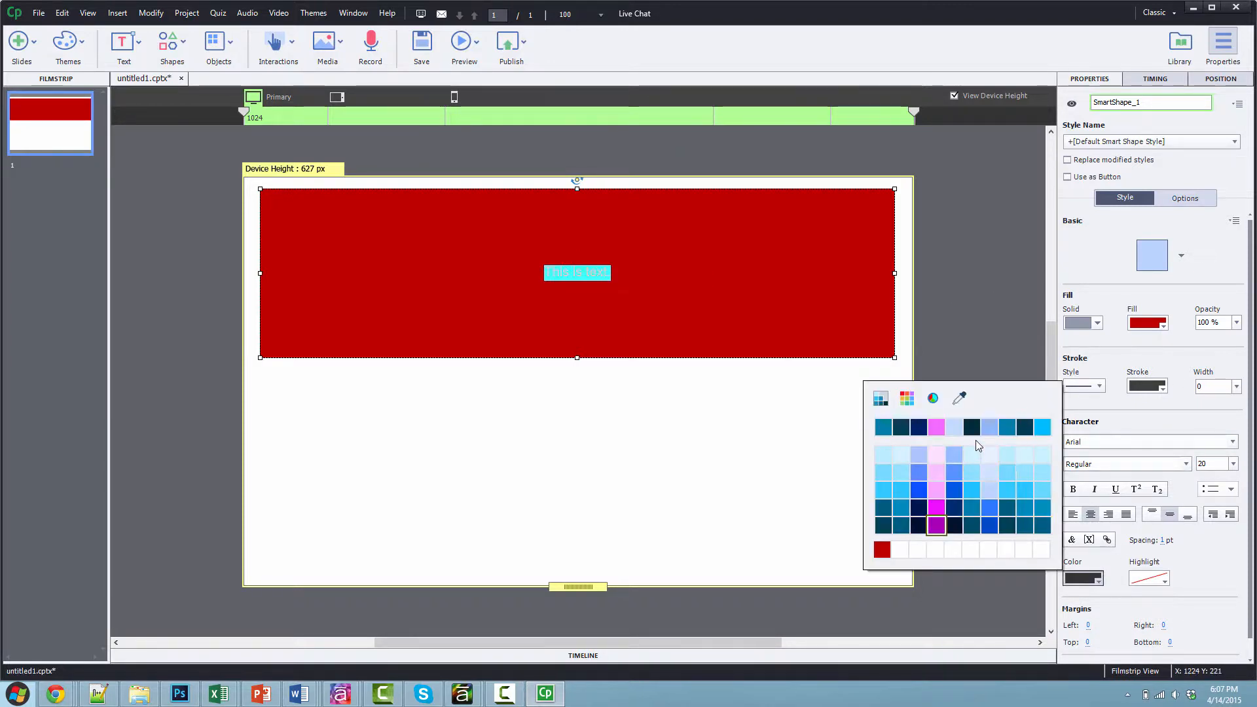
left_click(894, 454)
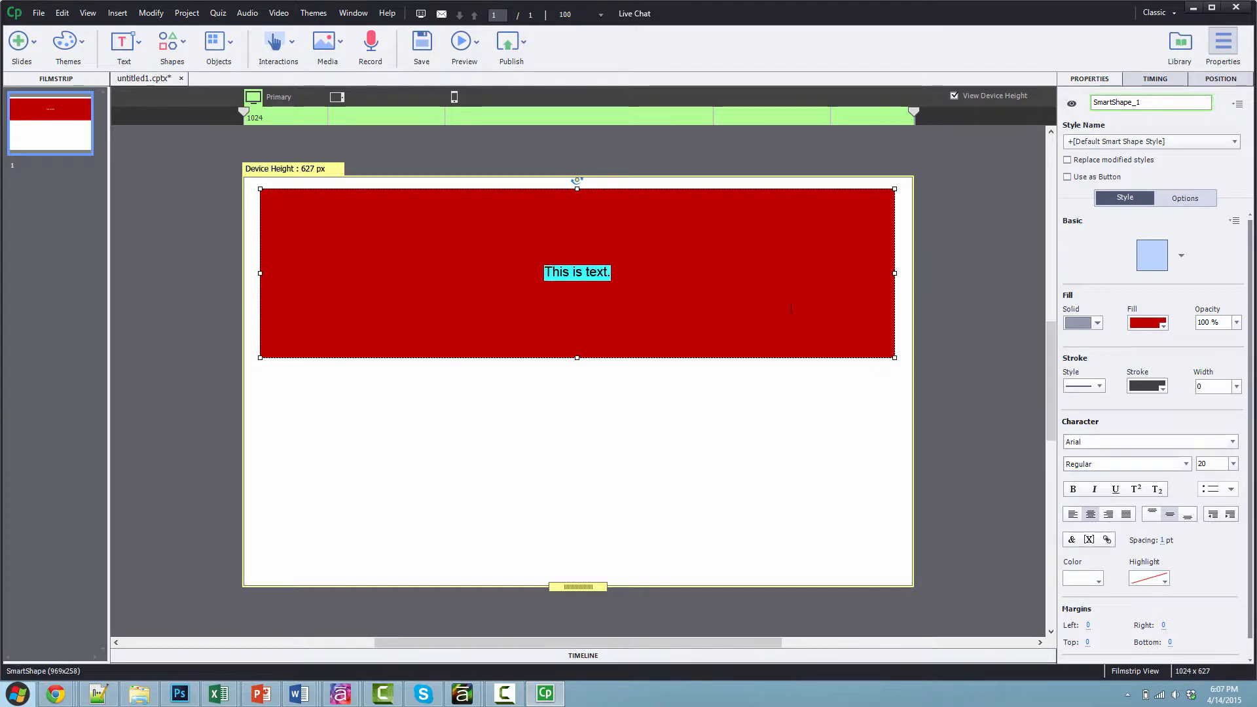
left_click(1234, 464)
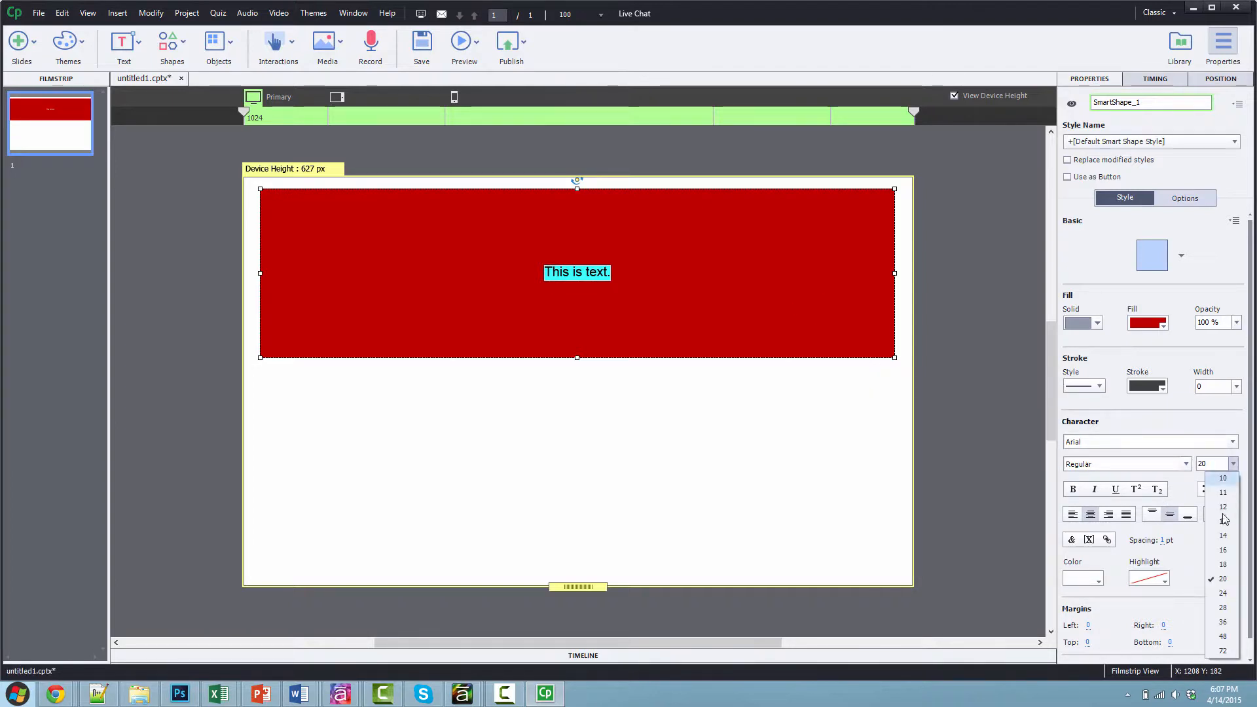
left_click(1223, 630)
type("36")
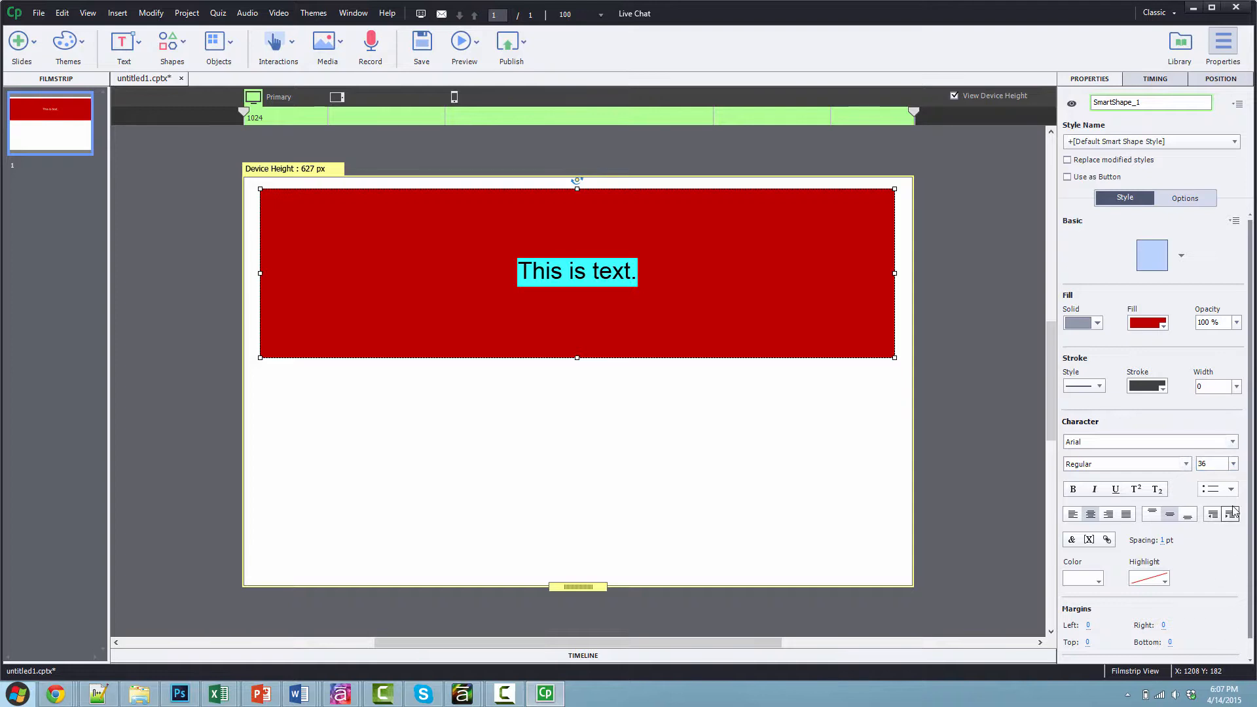
left_click(1233, 464)
left_click(1222, 638)
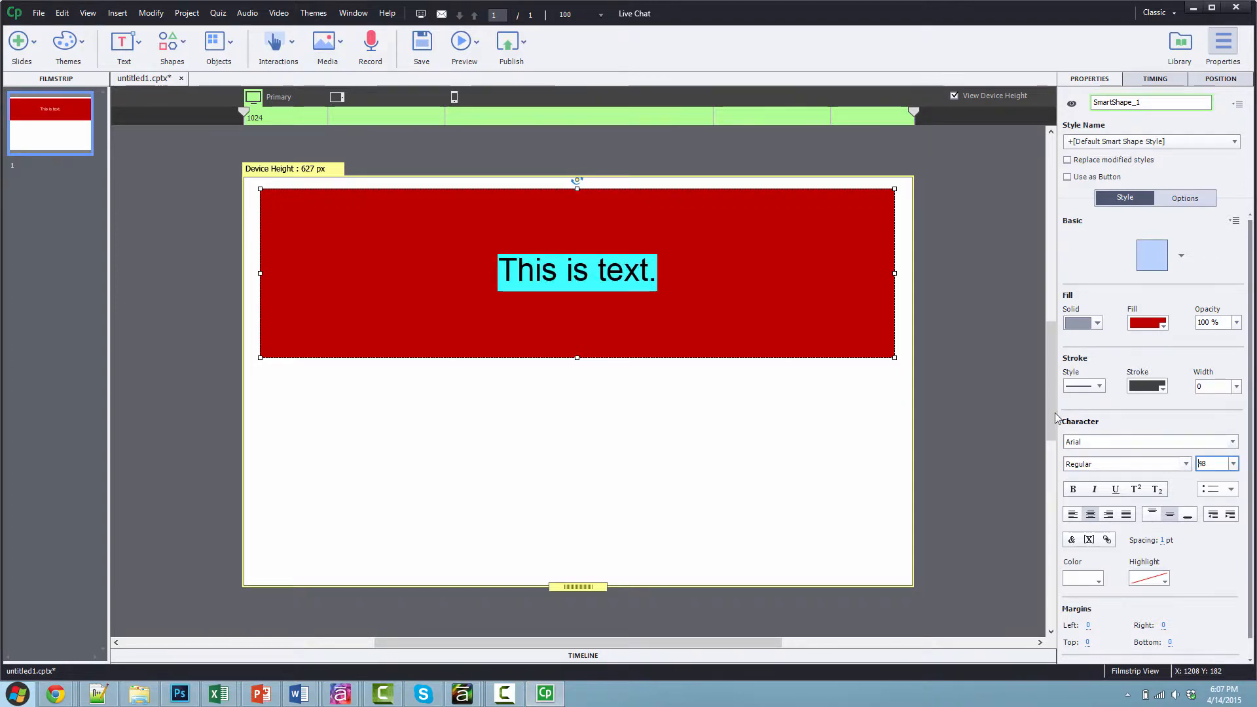
left_click(864, 385)
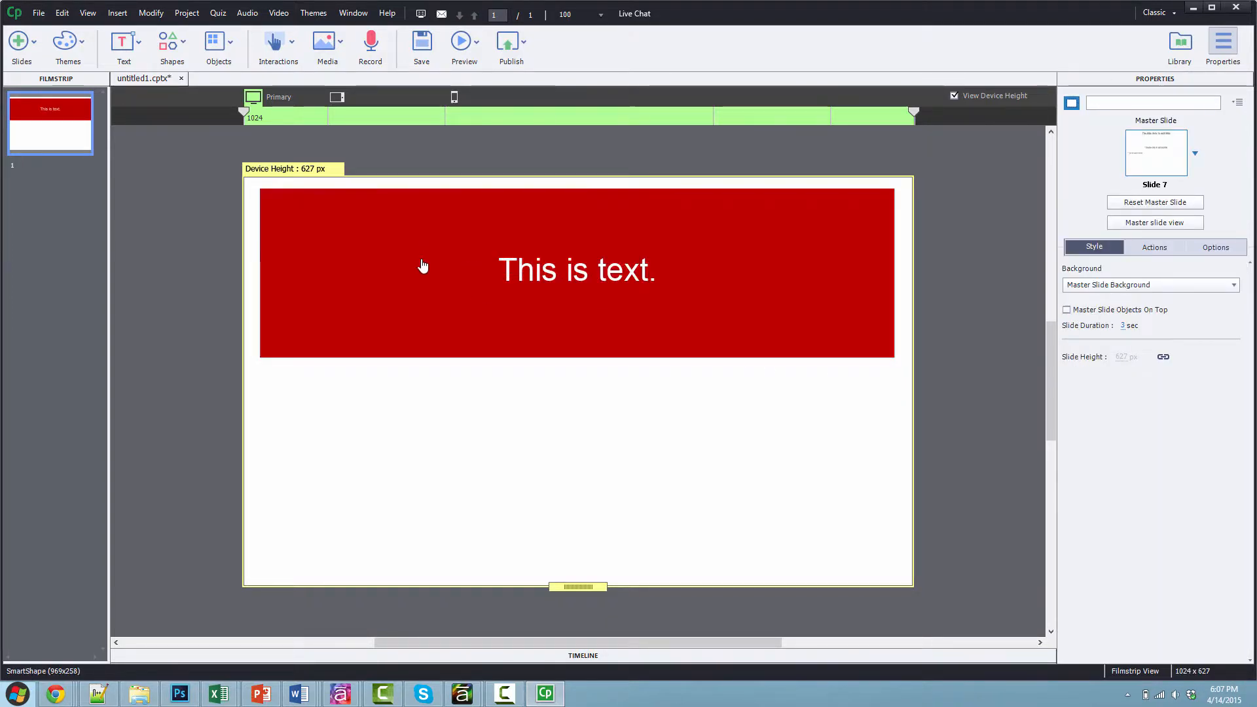
In the Mobile view, set the red rectangle's text to font size 24.
left_click(336, 97)
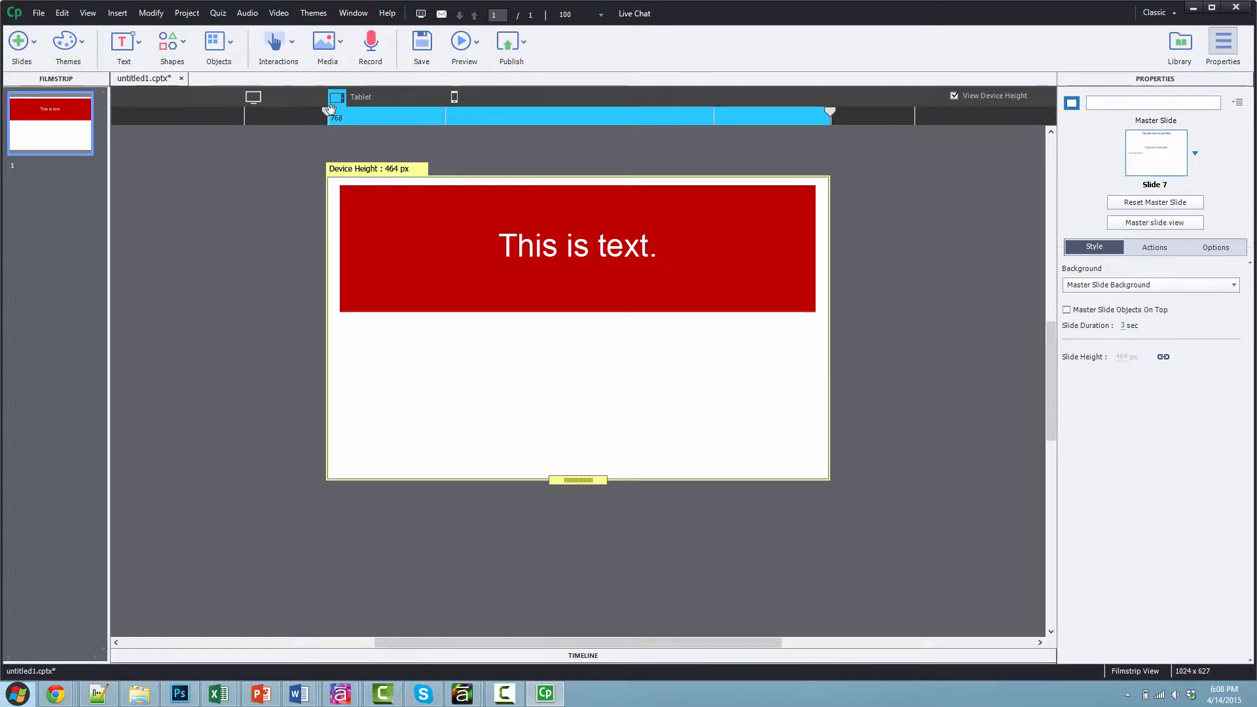
left_click(454, 97)
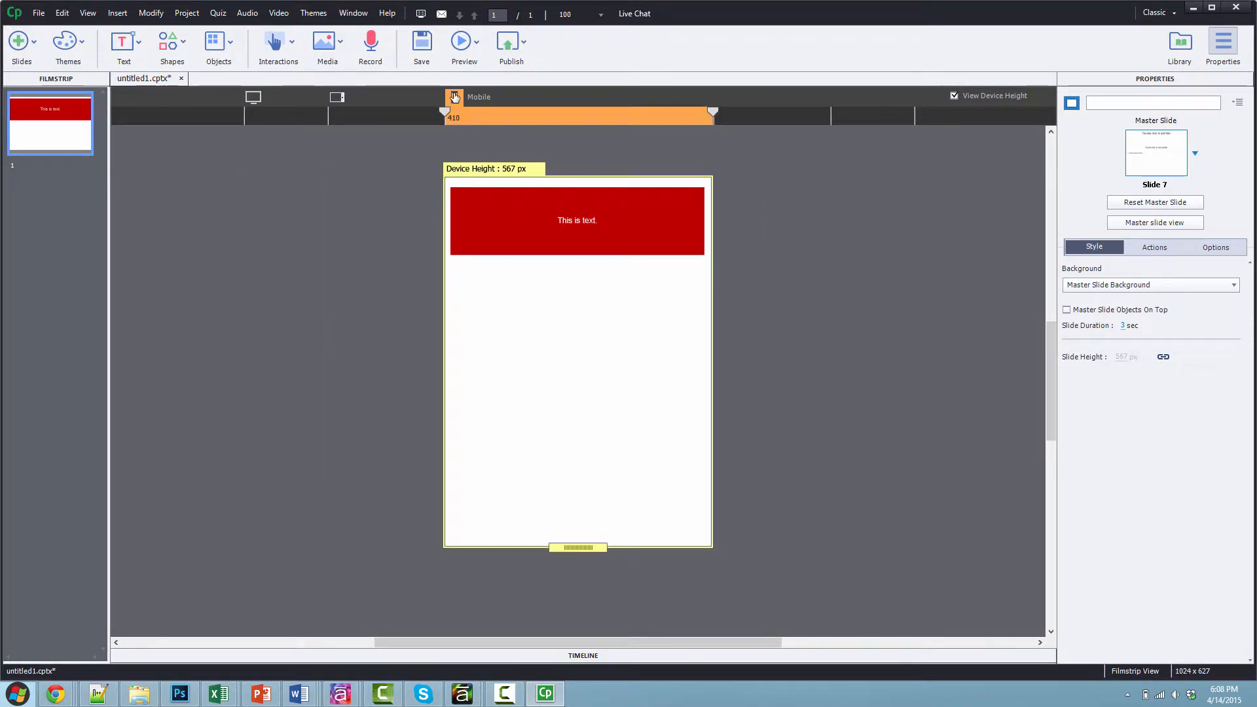
left_click(580, 227)
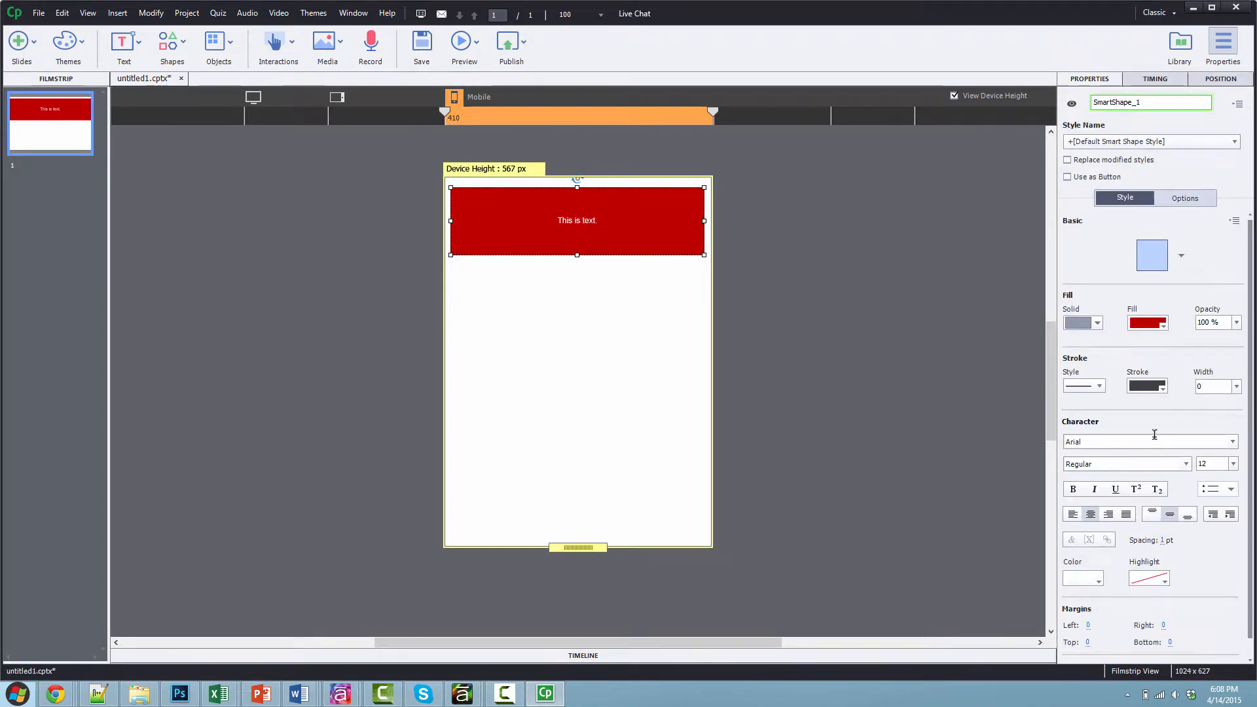
left_click(1234, 464)
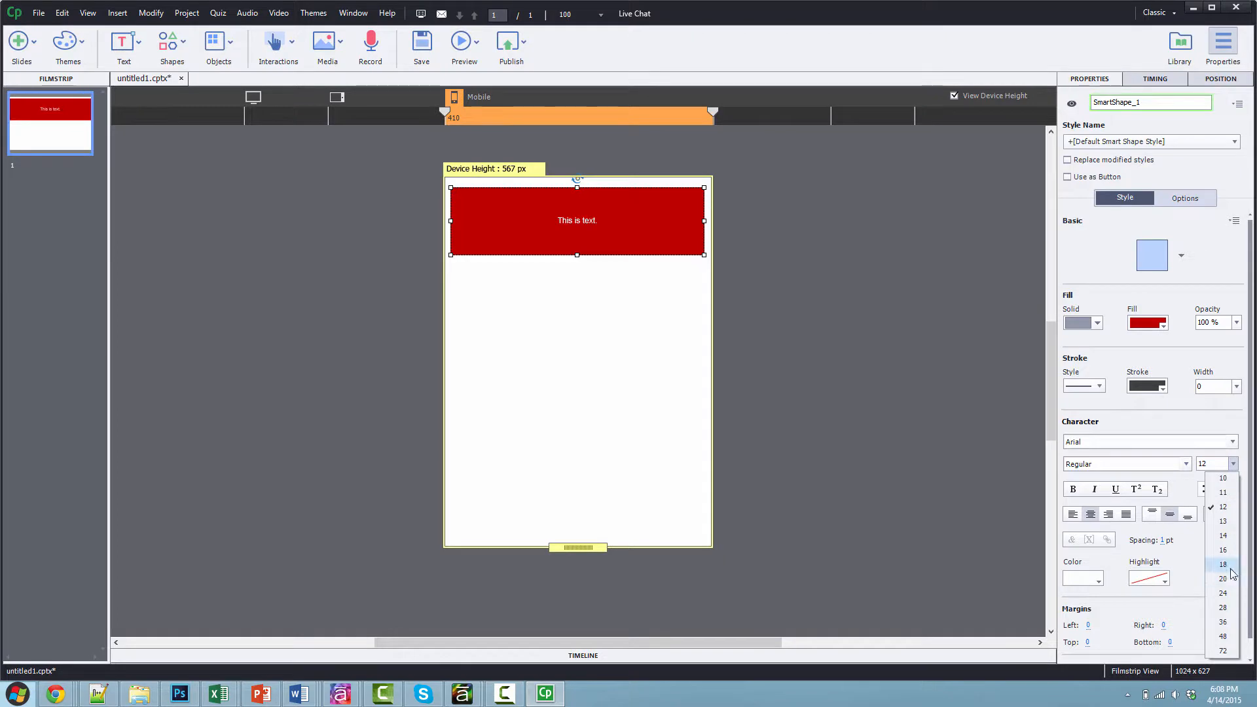
left_click(1230, 572)
left_click(1234, 465)
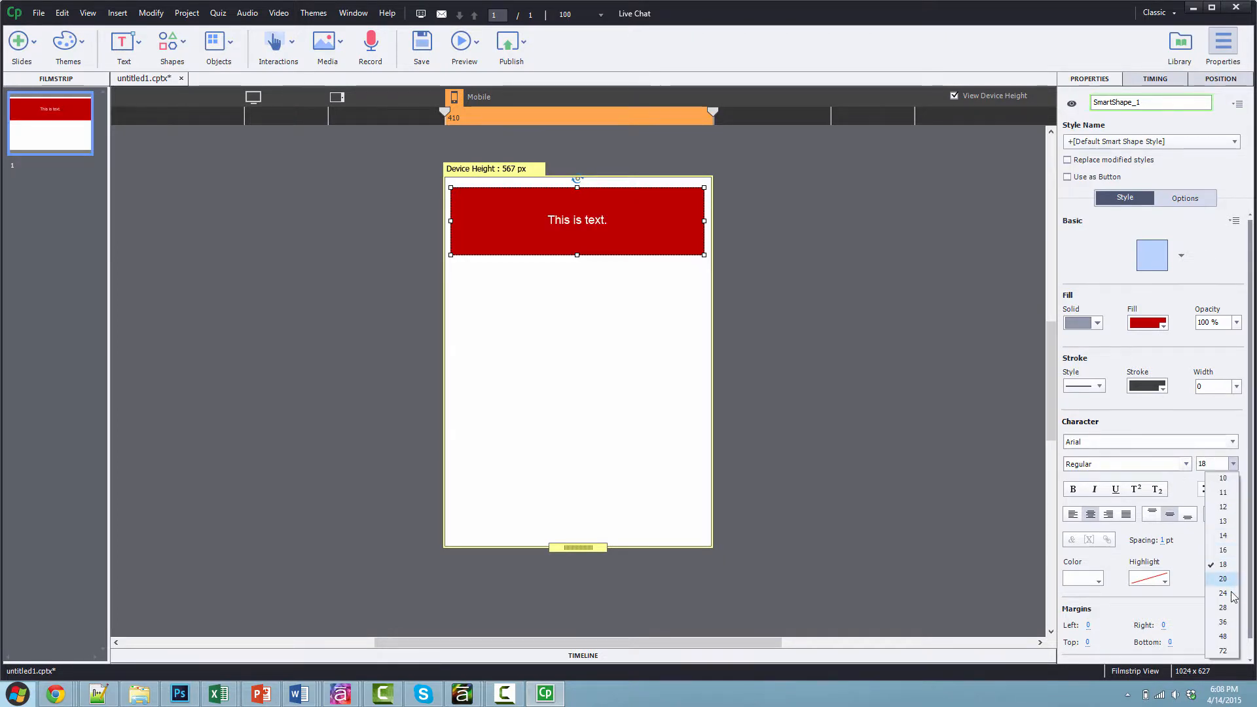
left_click(1232, 601)
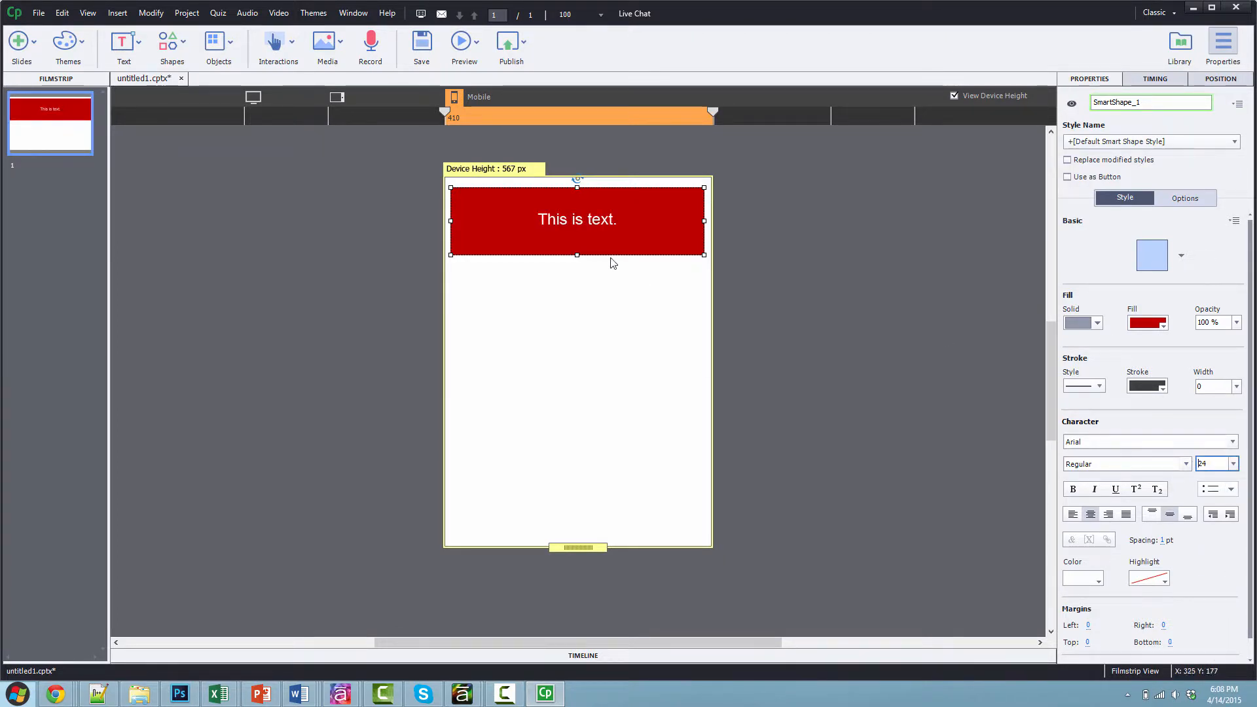
Compare the rectangle's text across the Tablet, Primary and Mobile views, ending in the Mobile view.
left_click(336, 97)
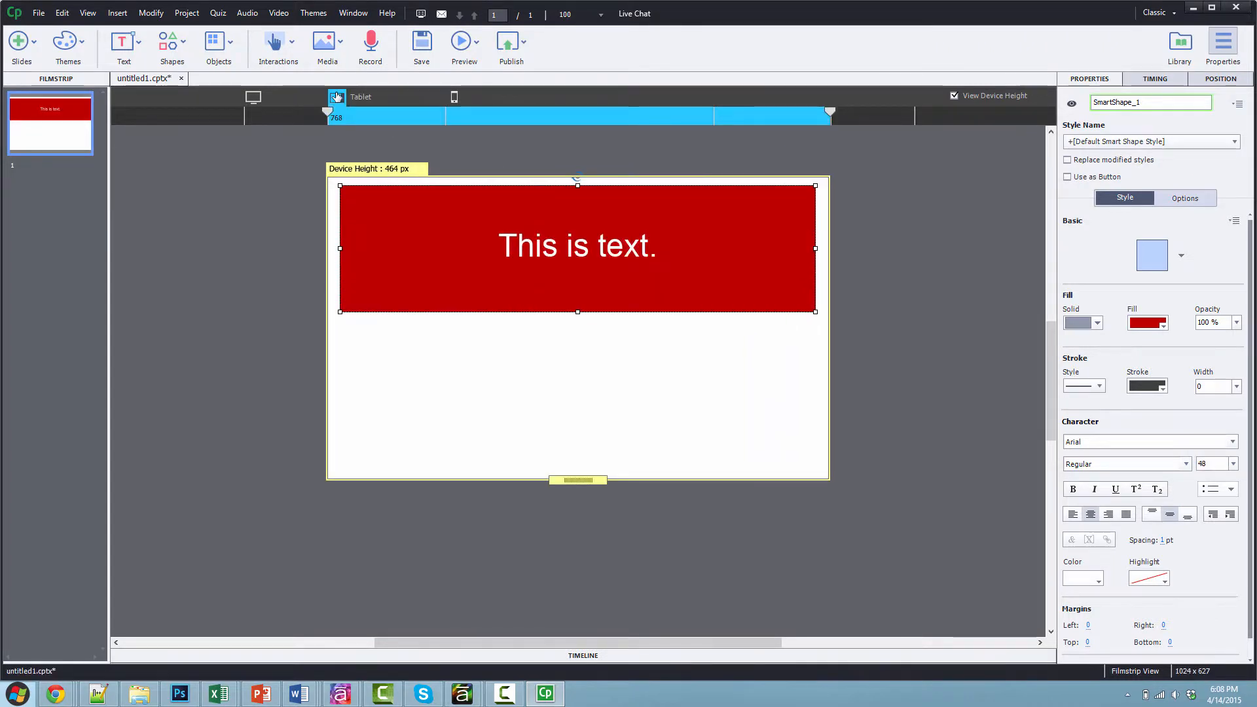
left_click(253, 97)
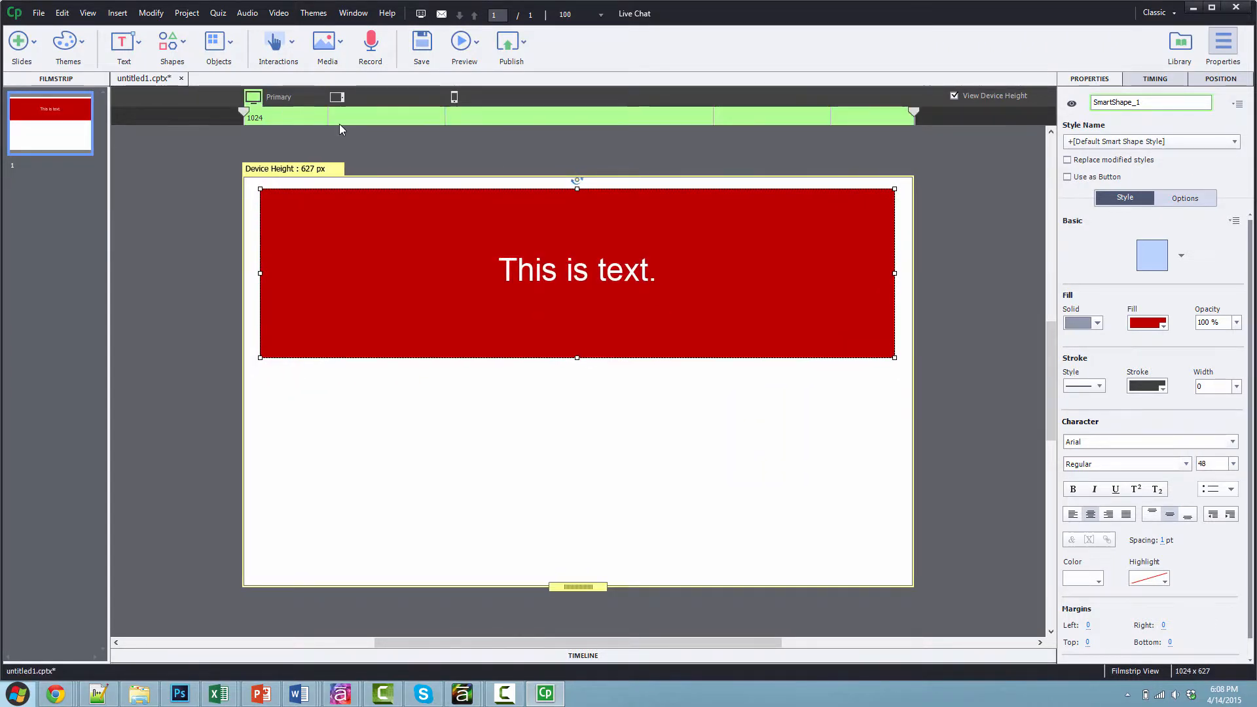
left_click(336, 97)
left_click(452, 99)
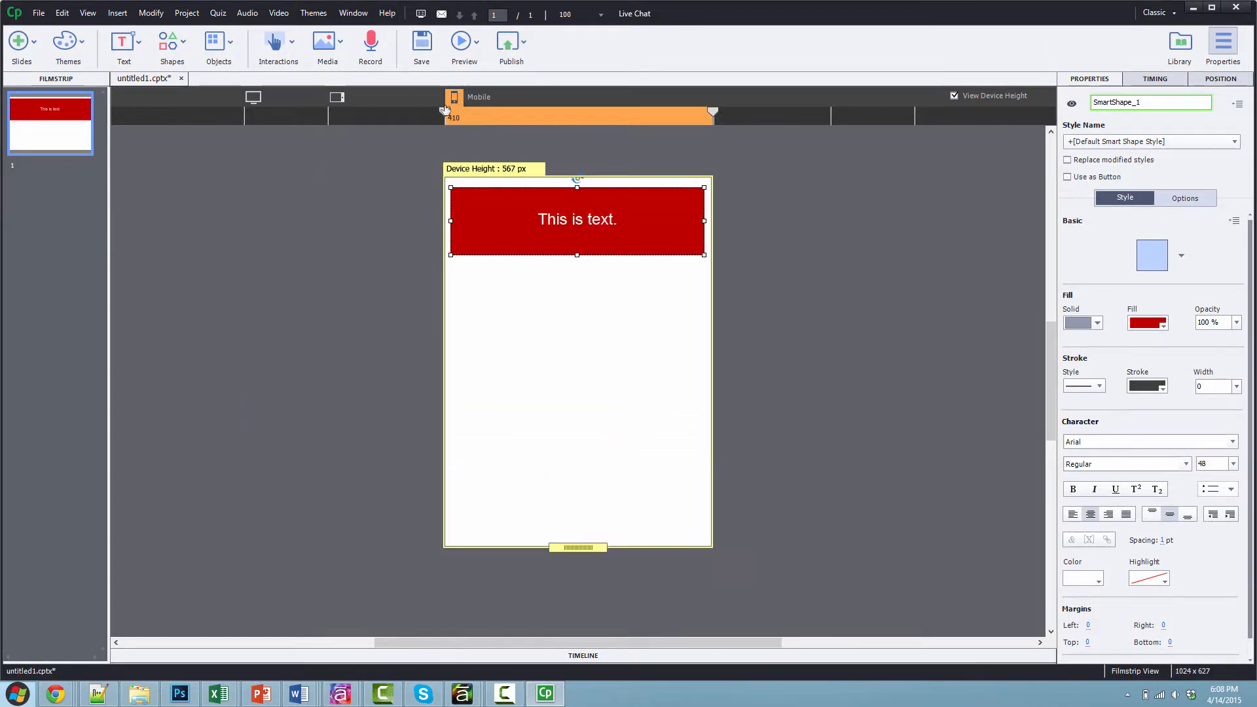